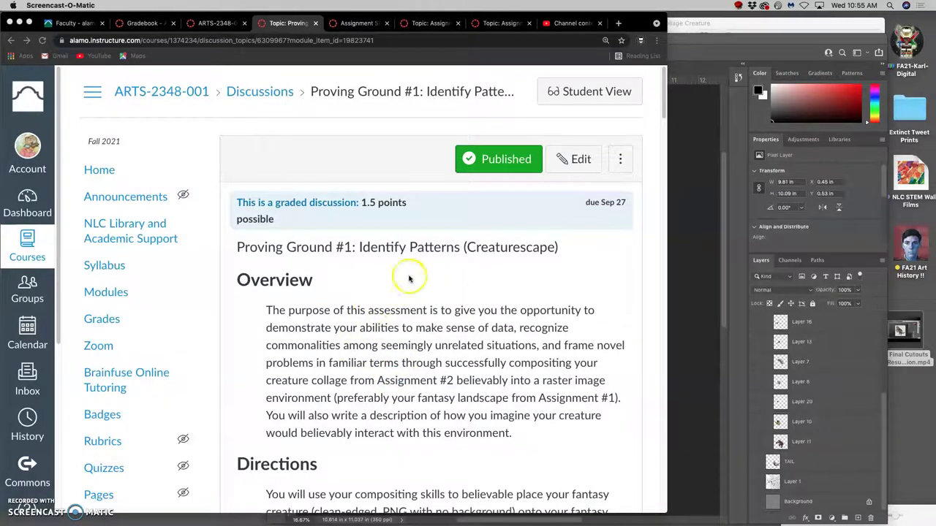
Step: Scroll down to the Scoring Rubric table with its 0.5 pt and 0.25 pt ratings
scroll(408, 321, down, 10)
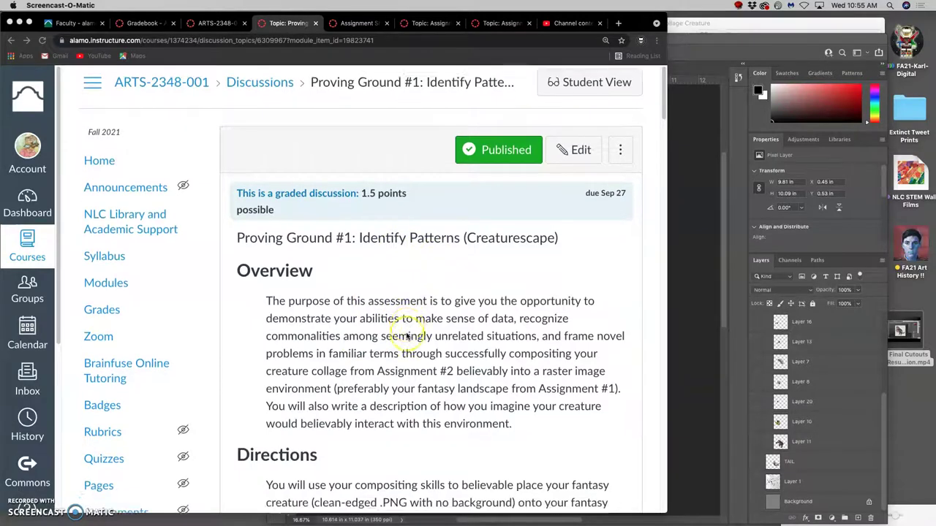
scroll(407, 336, down, 10)
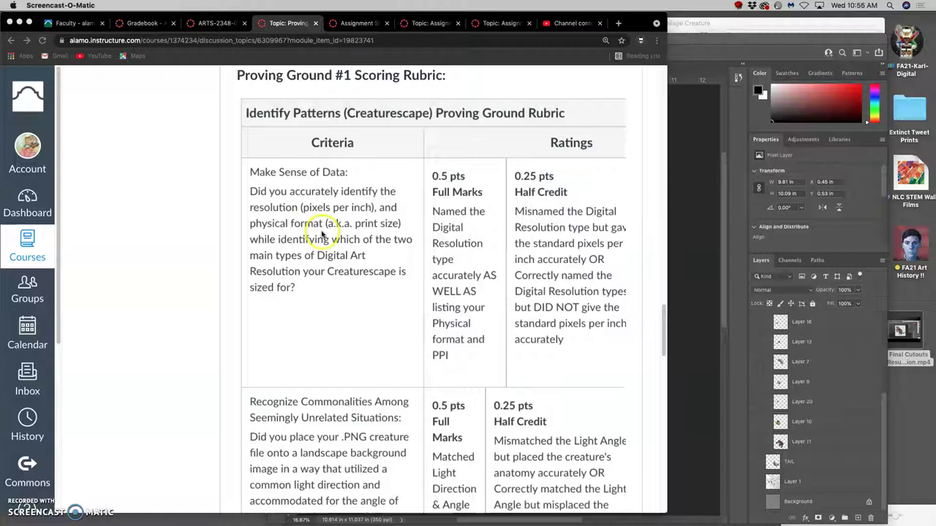
Step: Scroll to the Recognize Commonalities row on light direction and creature anatomy and select its description
scroll(322, 235, down, 3)
scroll(321, 235, down, 3)
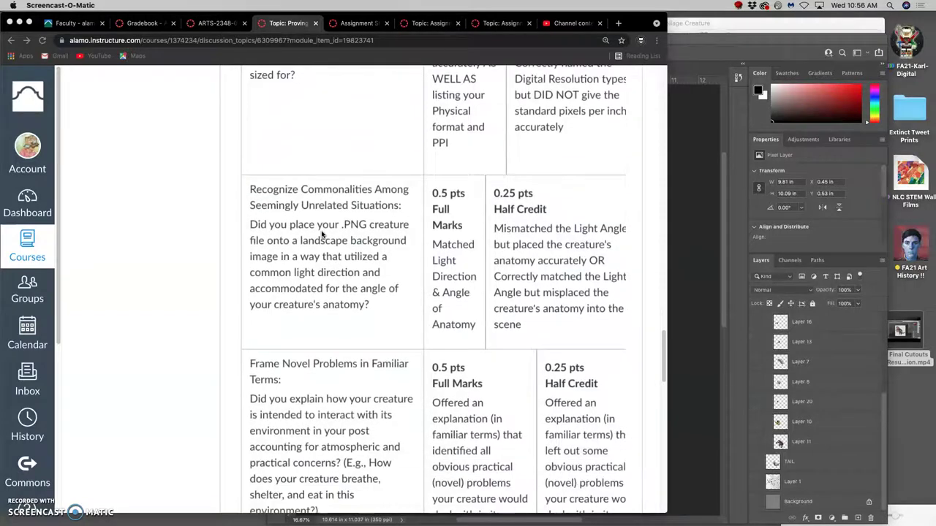
scroll(322, 235, down, 1)
click(288, 199)
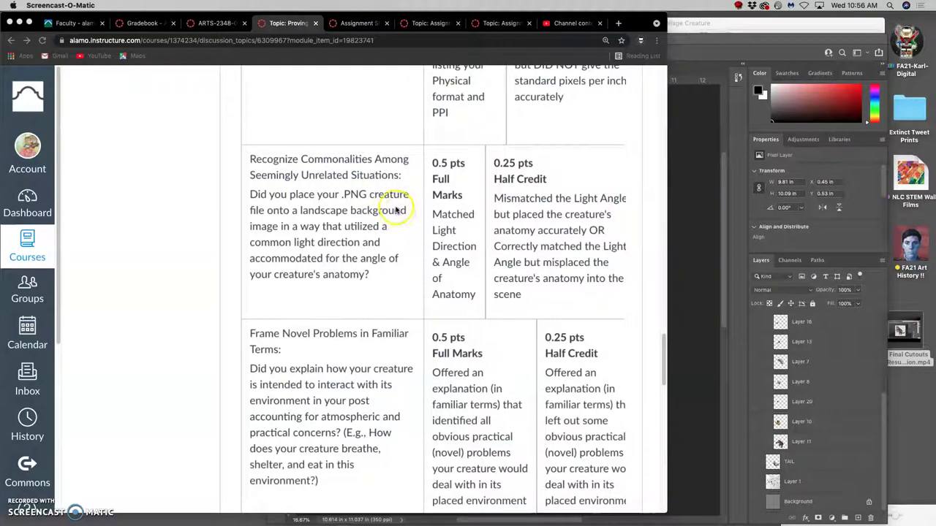
scroll(395, 207, up, 1)
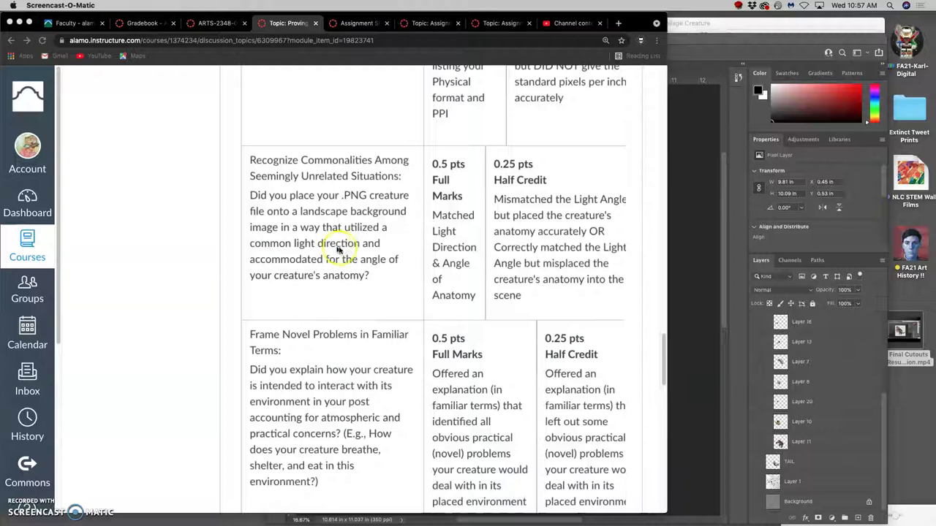
Step: Scroll to the Frame Novel Problems in Familiar Terms row, worth 0.5 or 0.25 pts
scroll(347, 248, down, 2)
scroll(345, 249, down, 2)
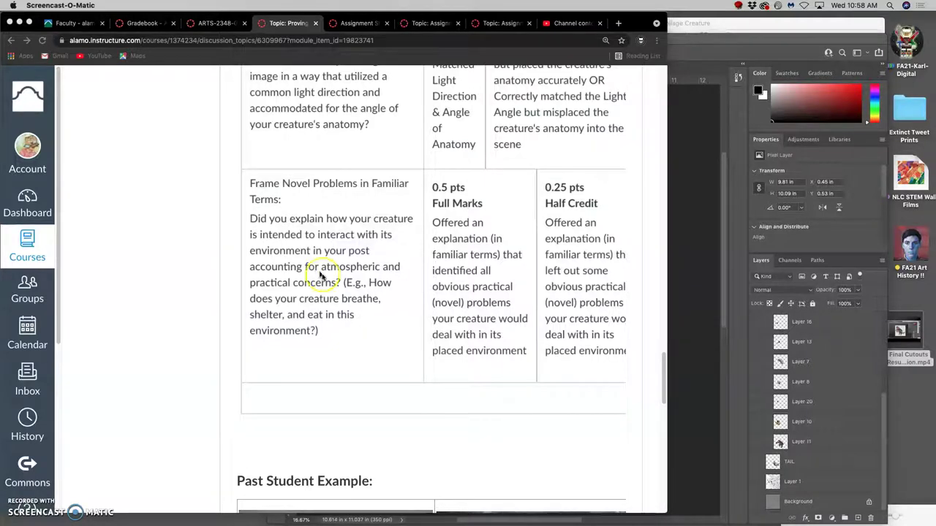
Step: Browse the Past Student Example composites, then scroll back up to the page title
scroll(337, 291, down, 5)
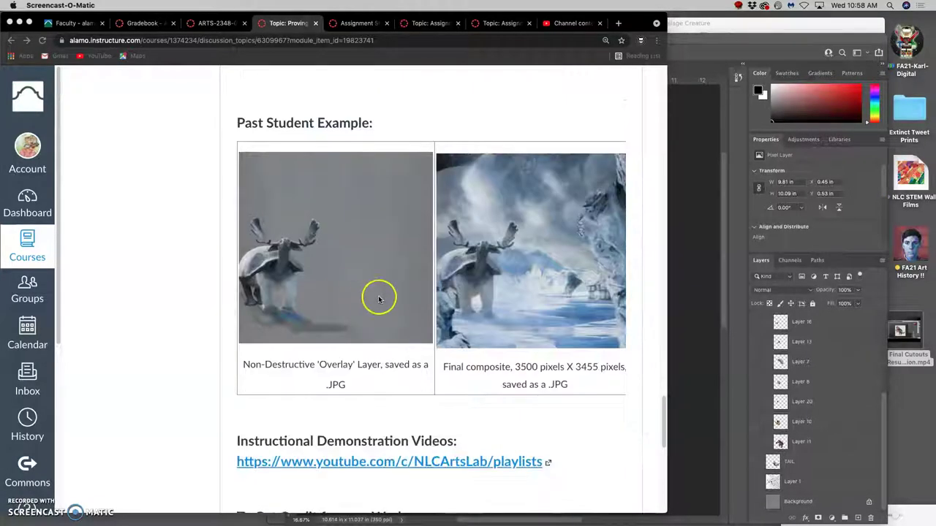
scroll(369, 298, up, 1)
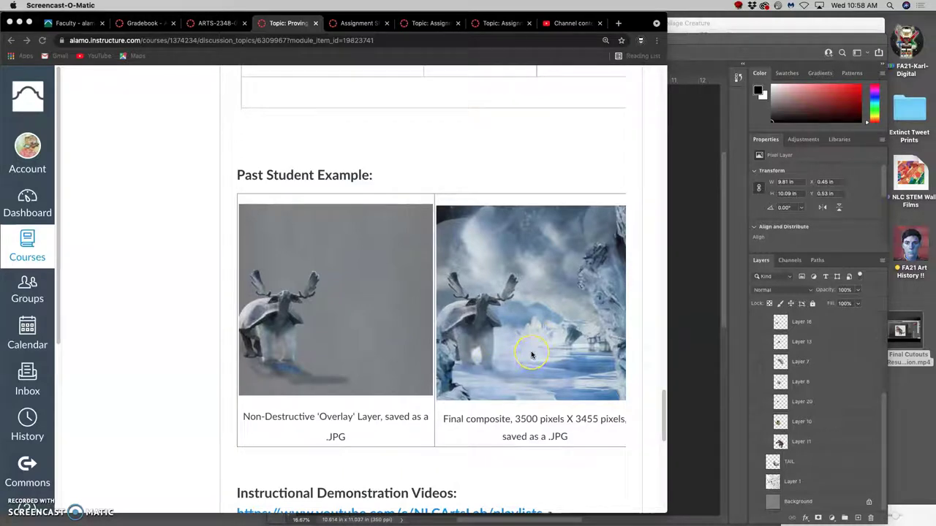
scroll(531, 354, up, 1)
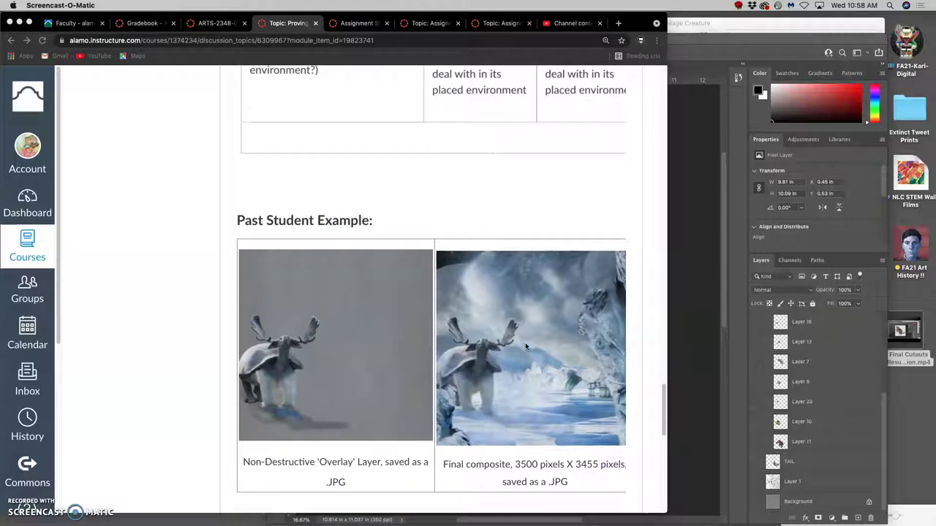
scroll(527, 350, down, 20)
scroll(525, 346, up, 15)
scroll(525, 346, down, 8)
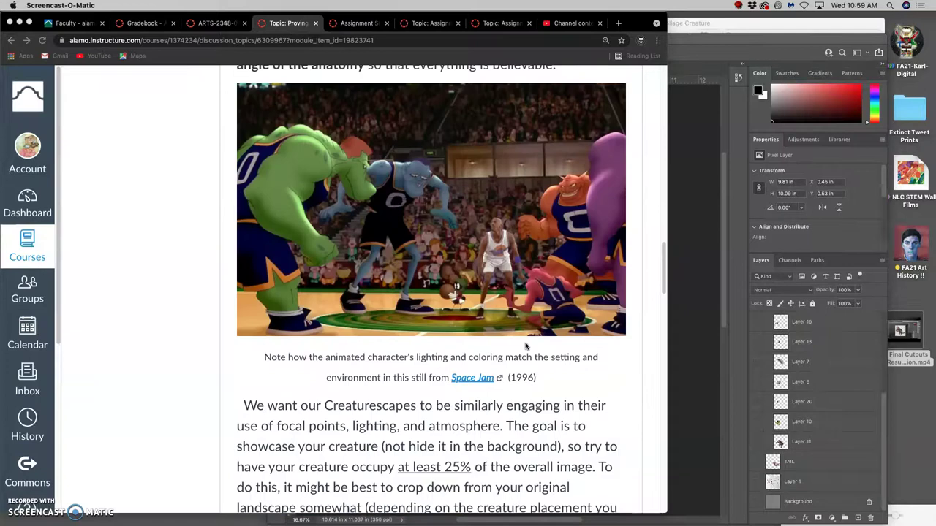
scroll(526, 348, up, 12)
scroll(526, 347, up, 5)
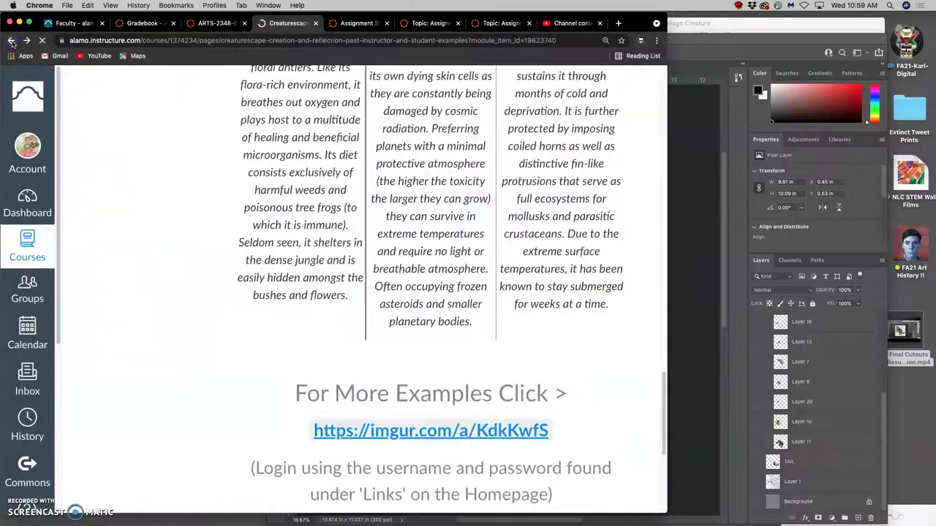
Step: Scroll through the past Creaturescape examples page and its creature descriptions
scroll(429, 187, up, 5)
scroll(456, 205, up, 2)
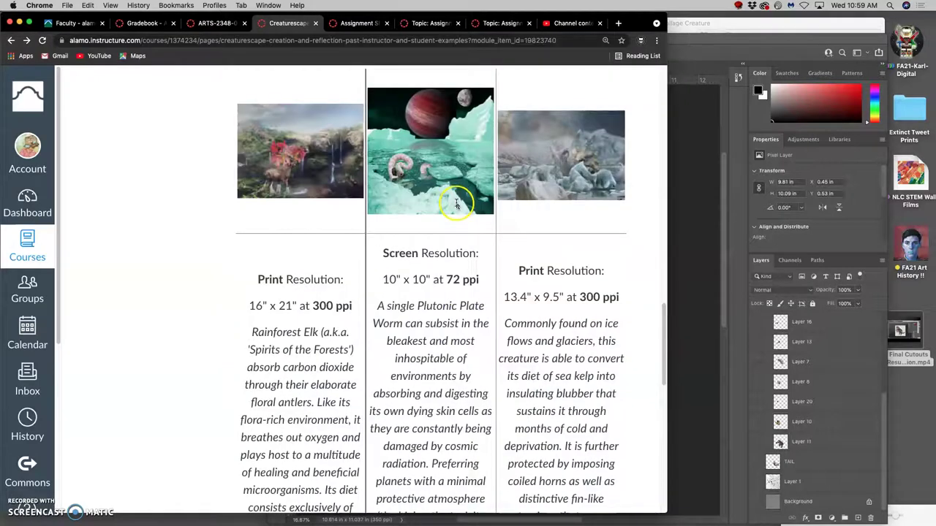
scroll(456, 205, up, 10)
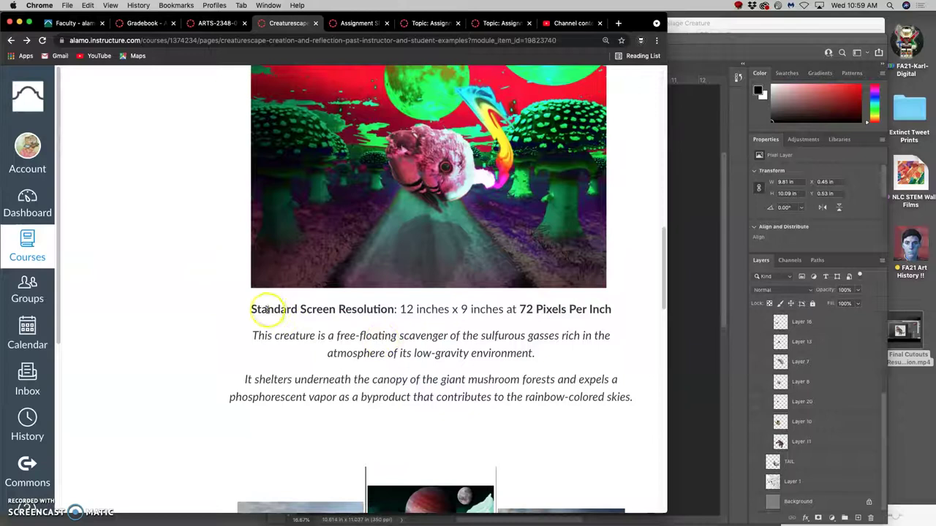
scroll(512, 309, up, 1)
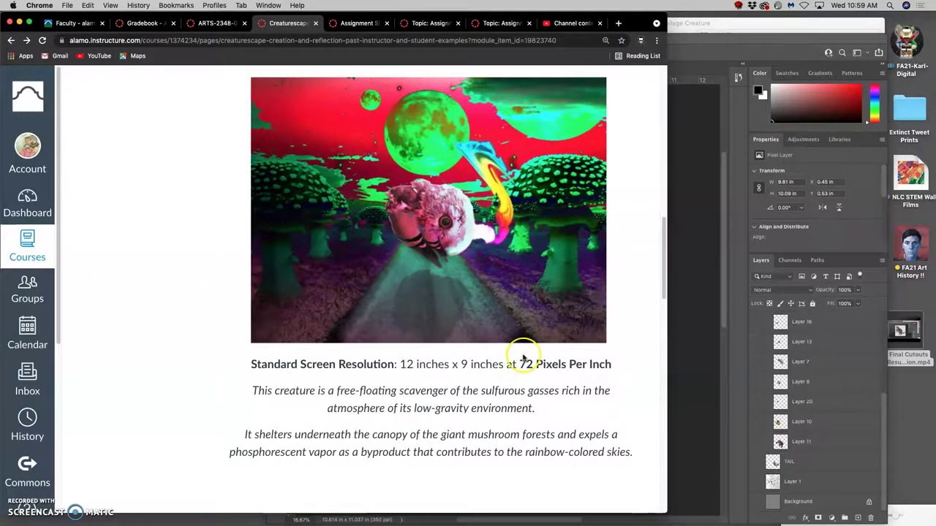
scroll(512, 362, down, 10)
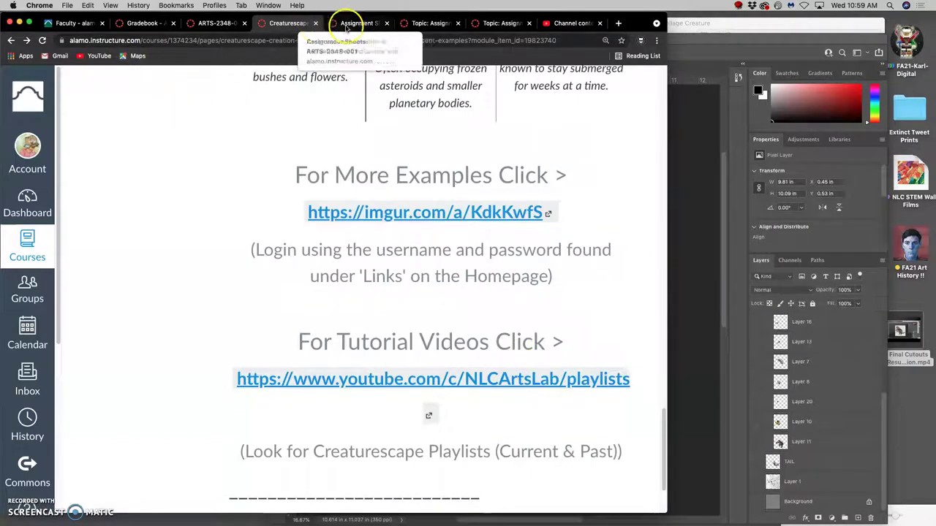
scroll(141, 92, up, 10)
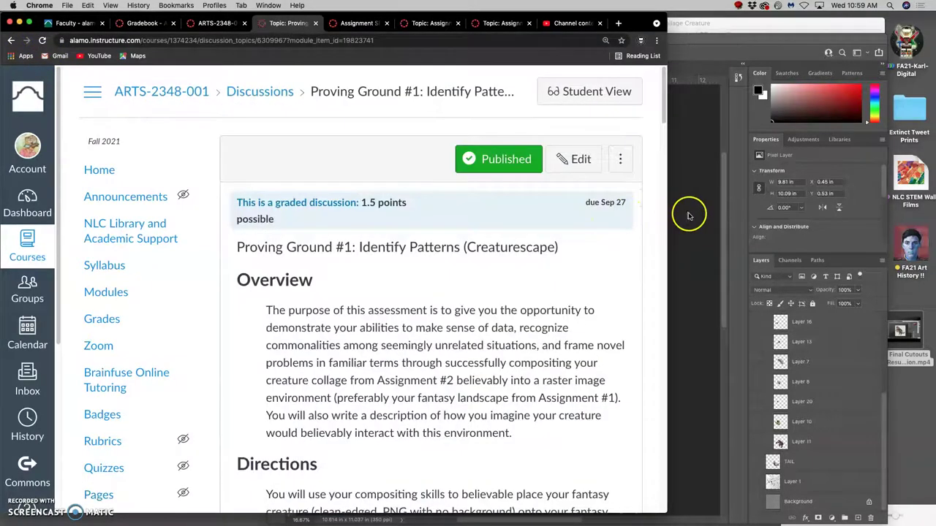
Step: Scroll back through the discussion, then bring the Photoshop creature composite to the front
scroll(596, 249, down, 3)
scroll(596, 249, down, 3)
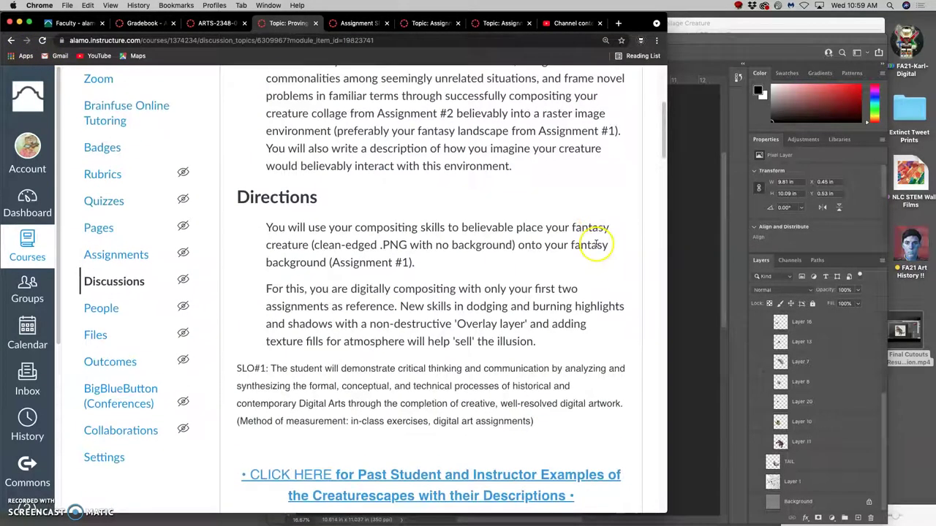
scroll(577, 244, down, 8)
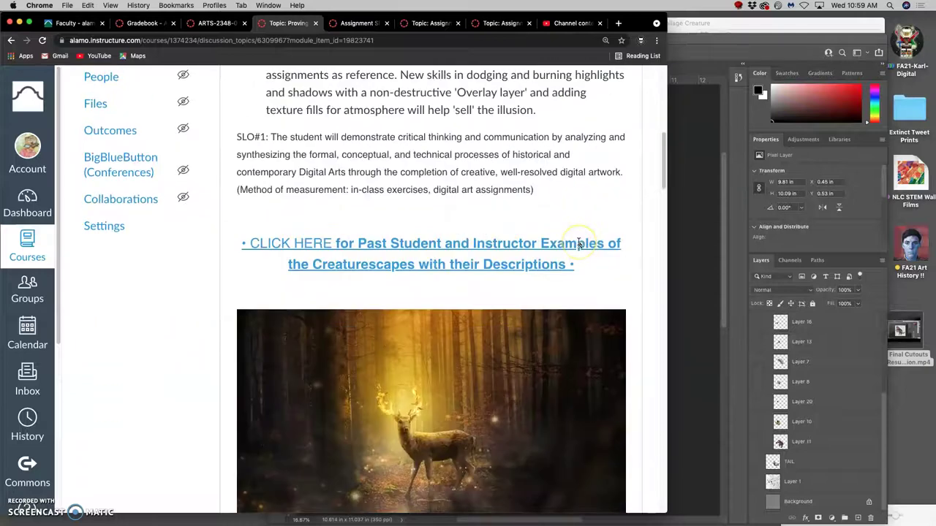
scroll(577, 243, down, 15)
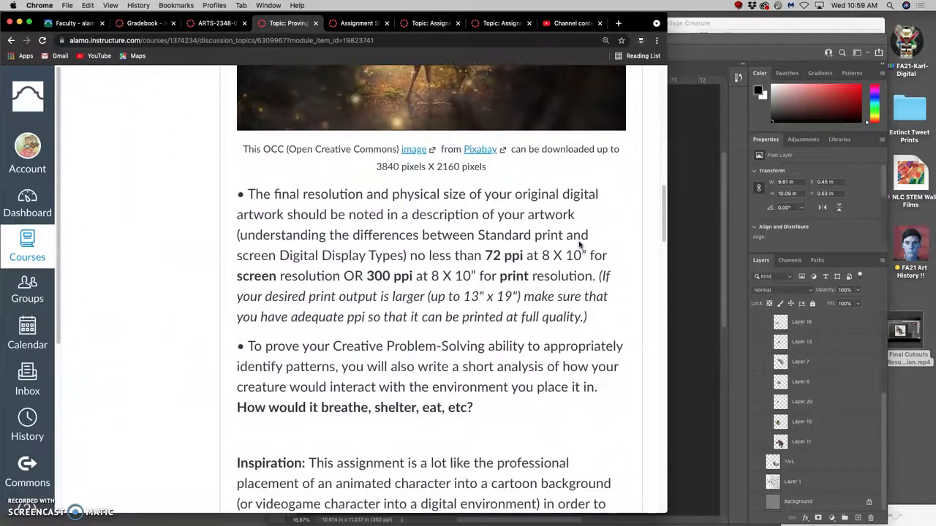
scroll(579, 242, down, 8)
scroll(579, 243, up, 20)
scroll(579, 242, up, 3)
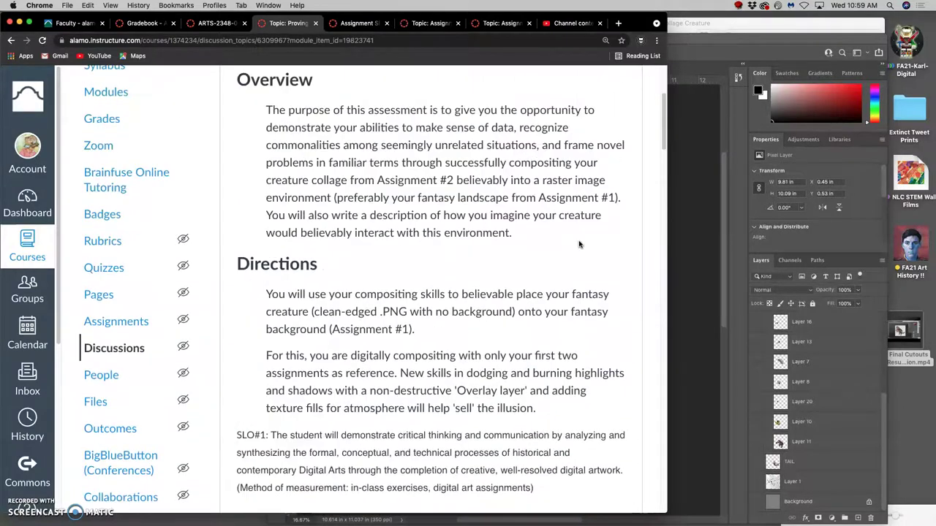
scroll(580, 244, down, 1)
click(719, 233)
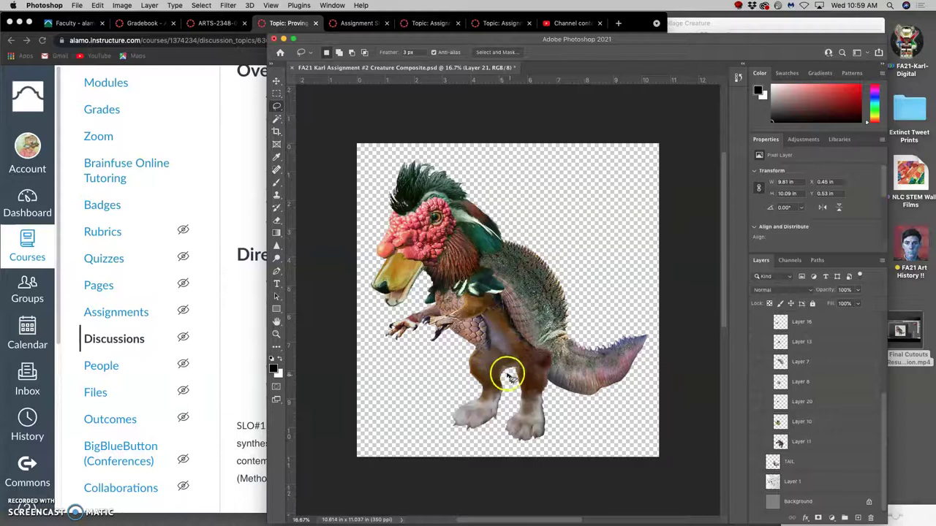
Step: Pan the 100% view over the claws and scaly skin, and scroll the Layers panel to the top
scroll(482, 331, right, 3)
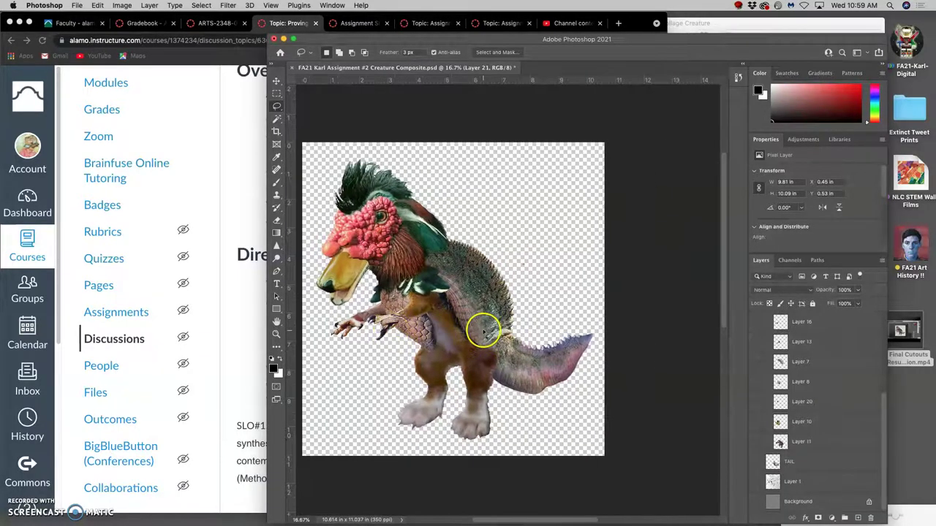
scroll(482, 331, up, 5)
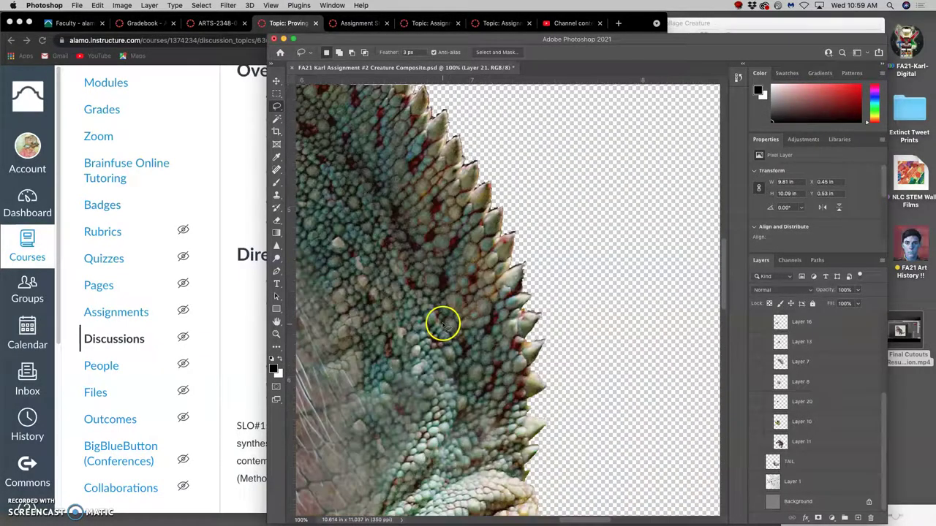
scroll(444, 326, down, 5)
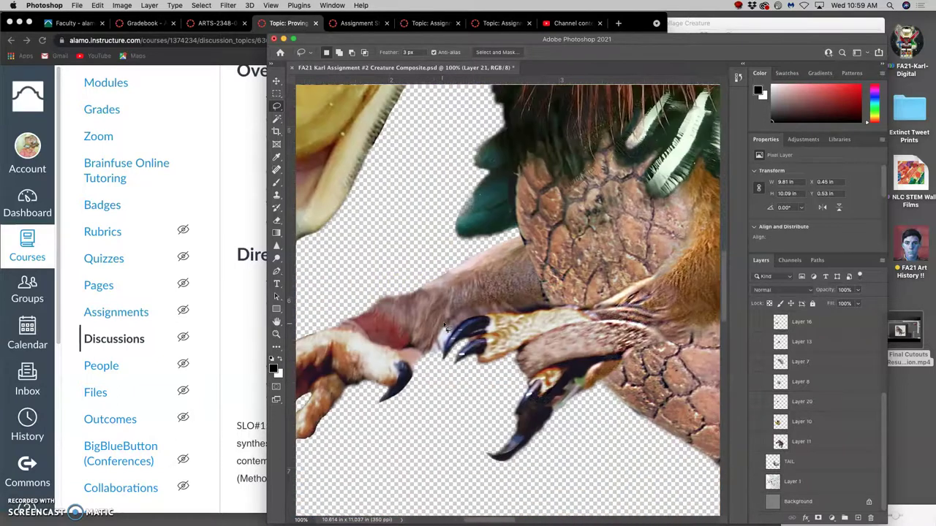
scroll(444, 326, down, 3)
scroll(444, 326, right, 3)
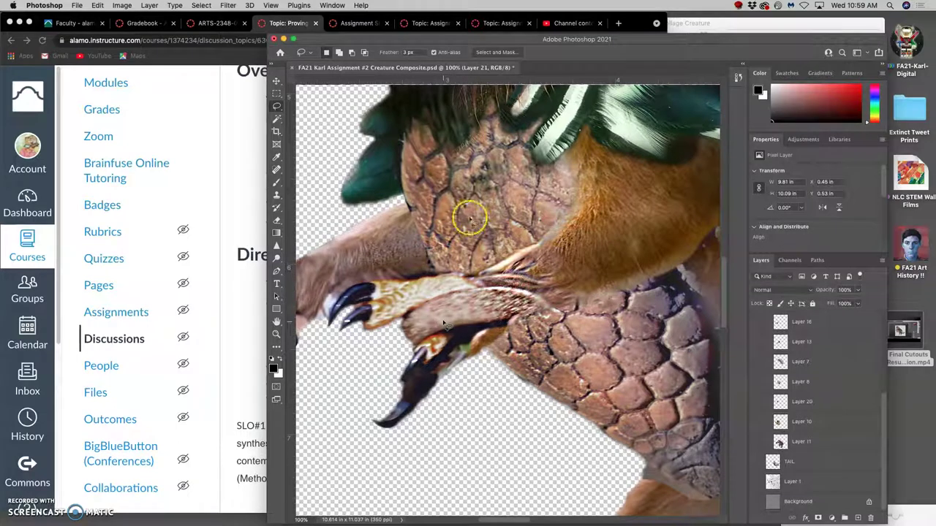
scroll(600, 334, down, 5)
scroll(600, 334, right, 4)
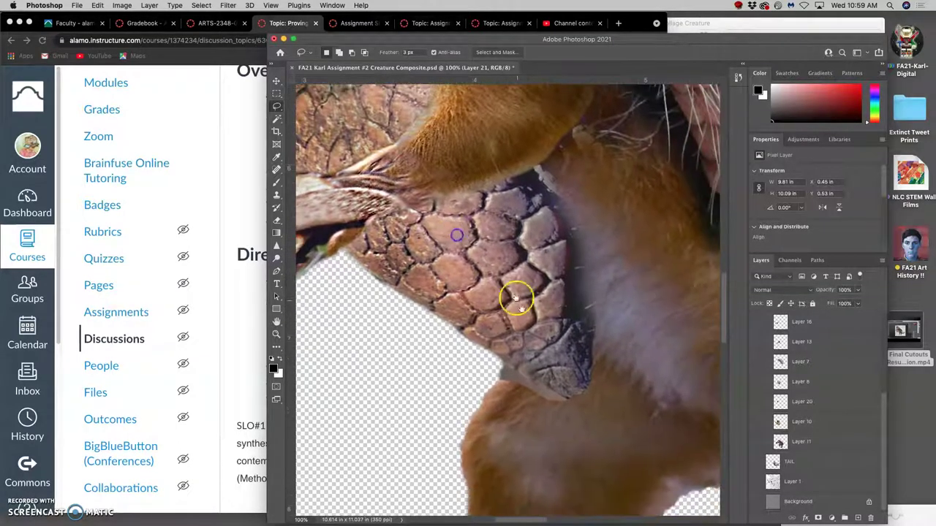
scroll(531, 327, down, 3)
scroll(531, 327, right, 2)
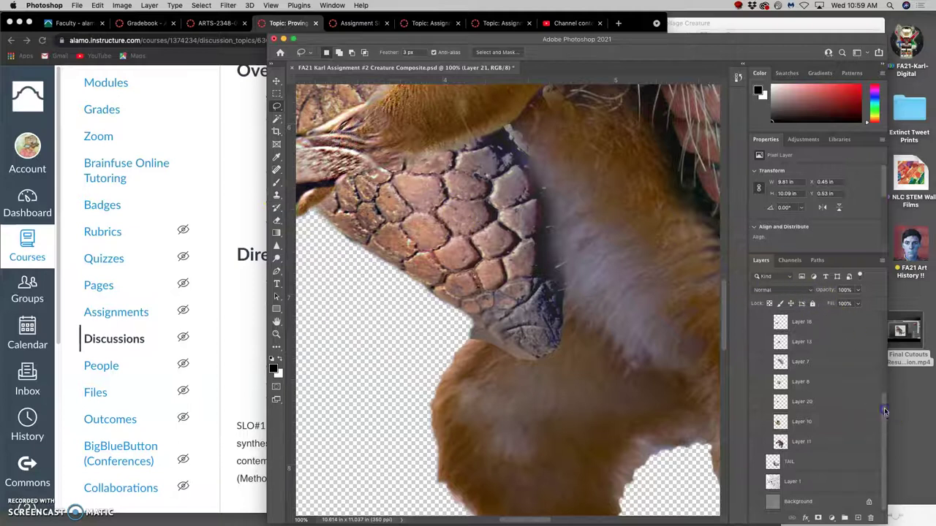
drag(879, 417, 881, 327)
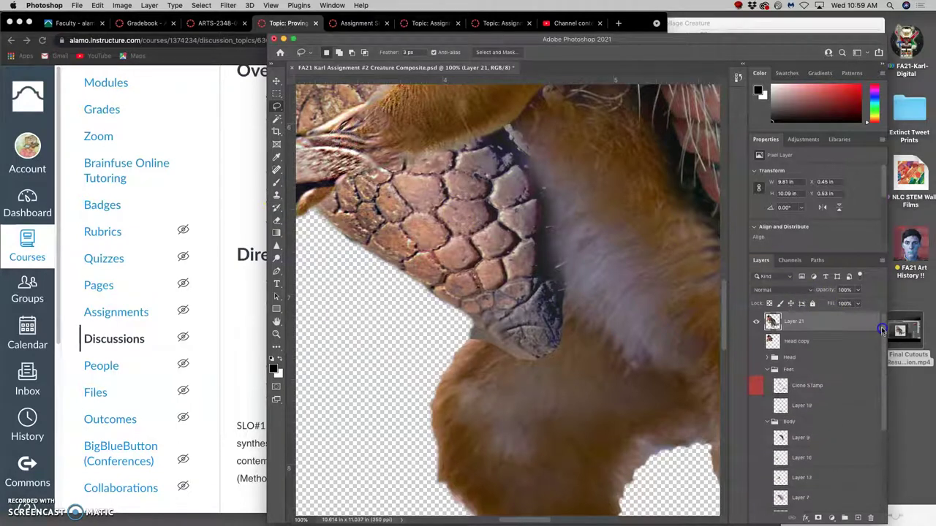
Step: Add a new layer above Layer 21, name it 'Clone Stamp' and colour-code it red
click(857, 518)
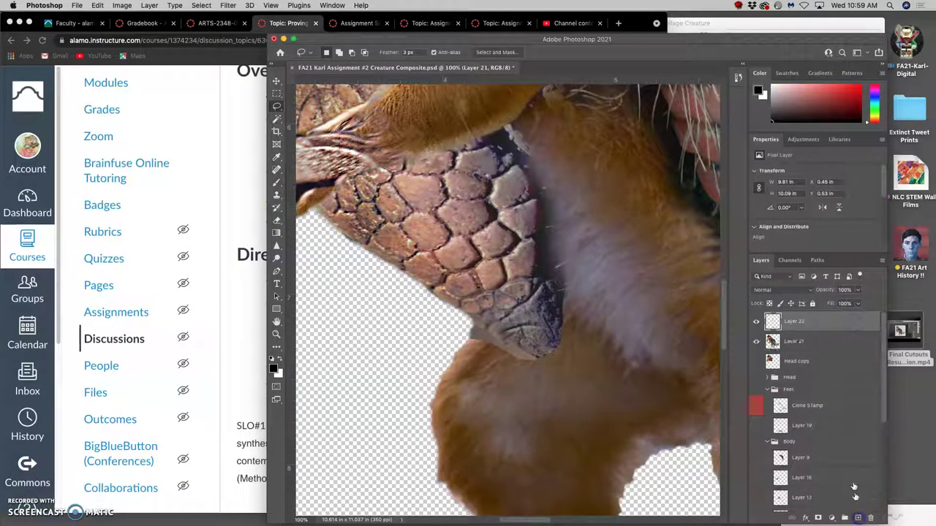
click(757, 321)
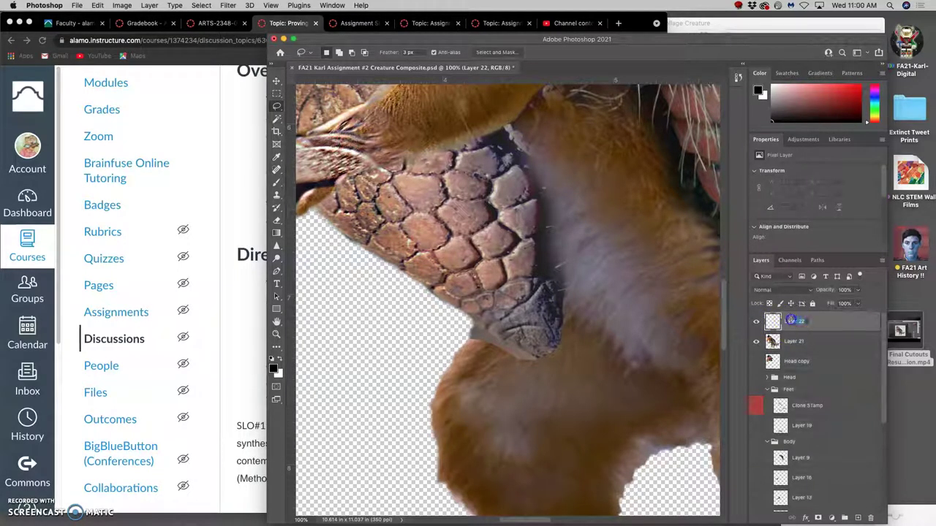
text(Clone Stamp)
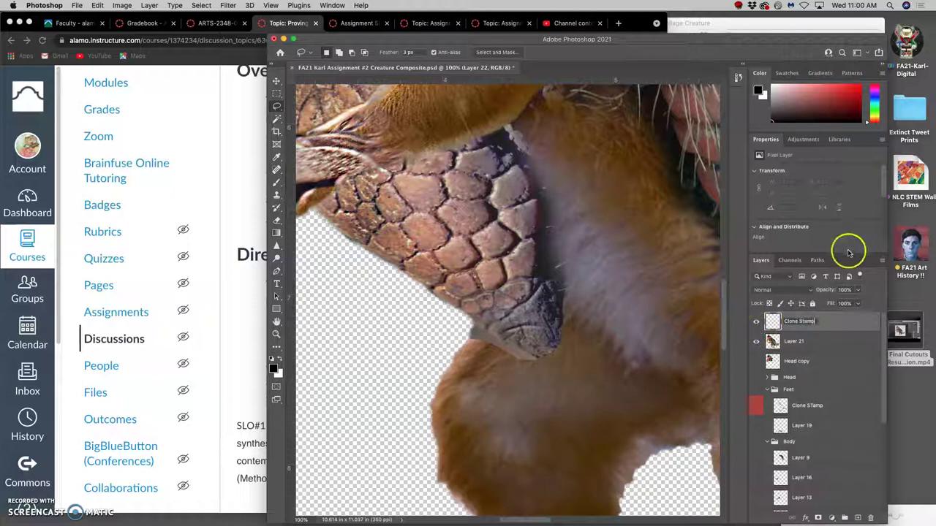
click(758, 320)
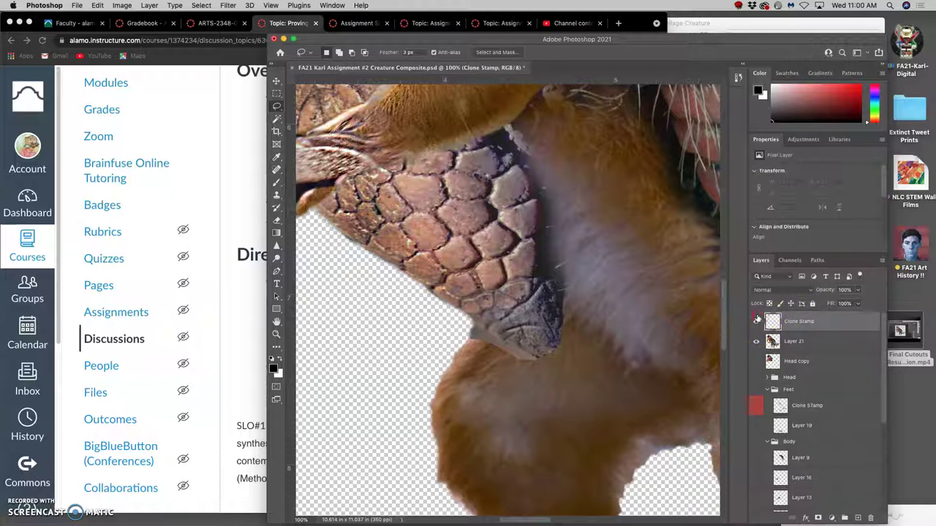
right_click(758, 320)
click(779, 350)
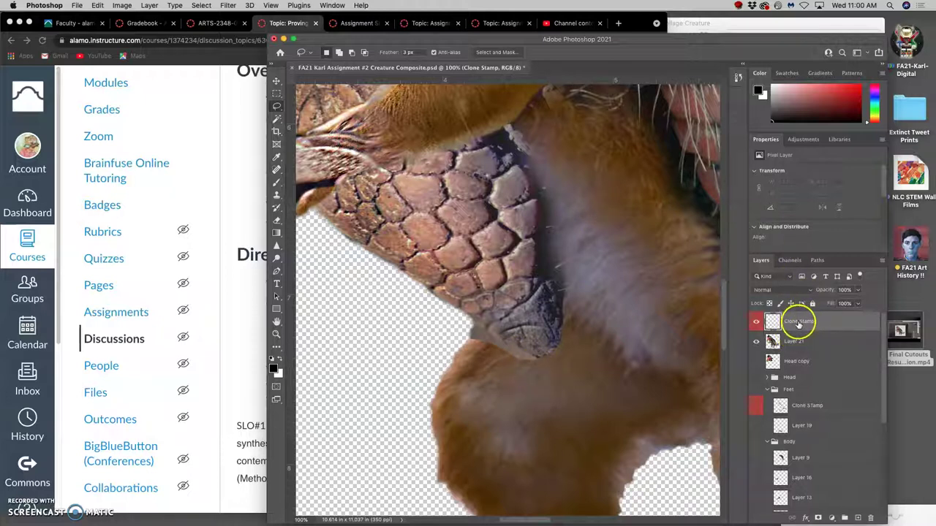
Step: Set the Clone Stamp tool to 75% opacity with a softer 69%-hardness brush, and sample the fur
click(277, 195)
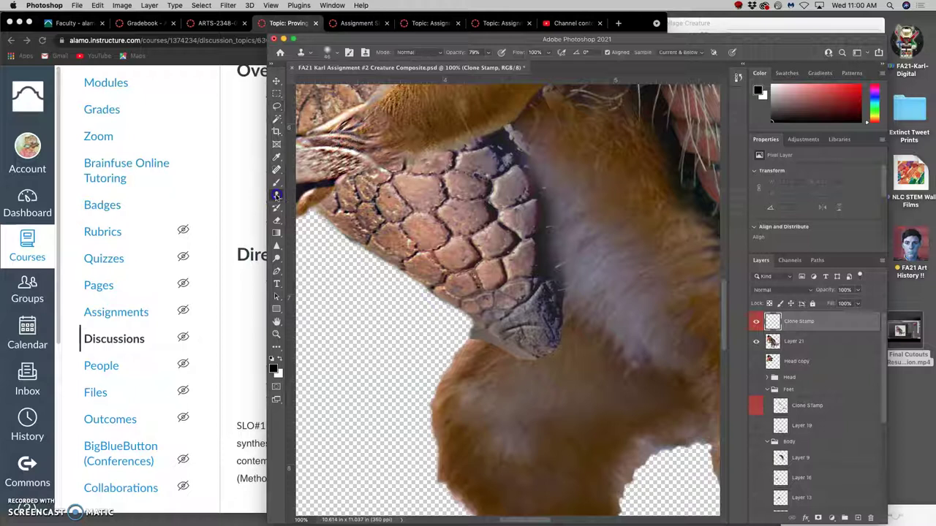
click(476, 52)
text(75)
click(337, 54)
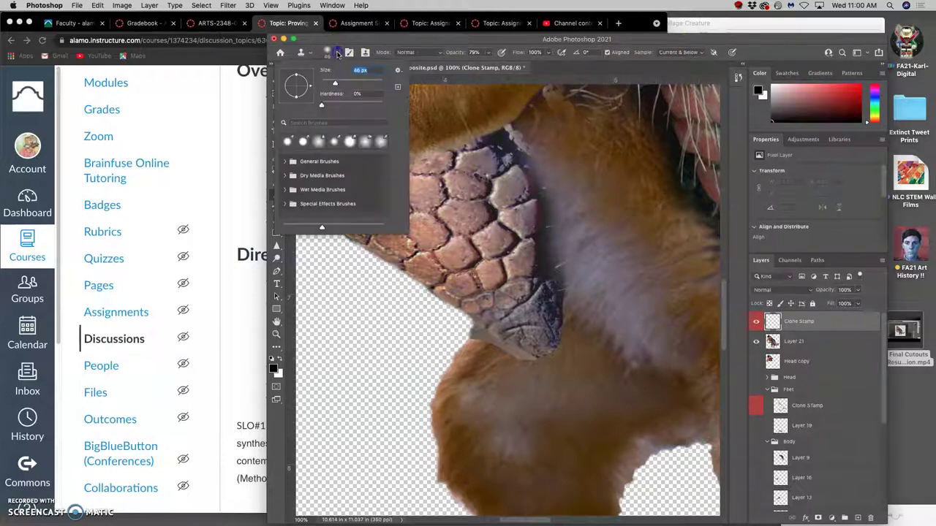
drag(336, 96, 352, 104)
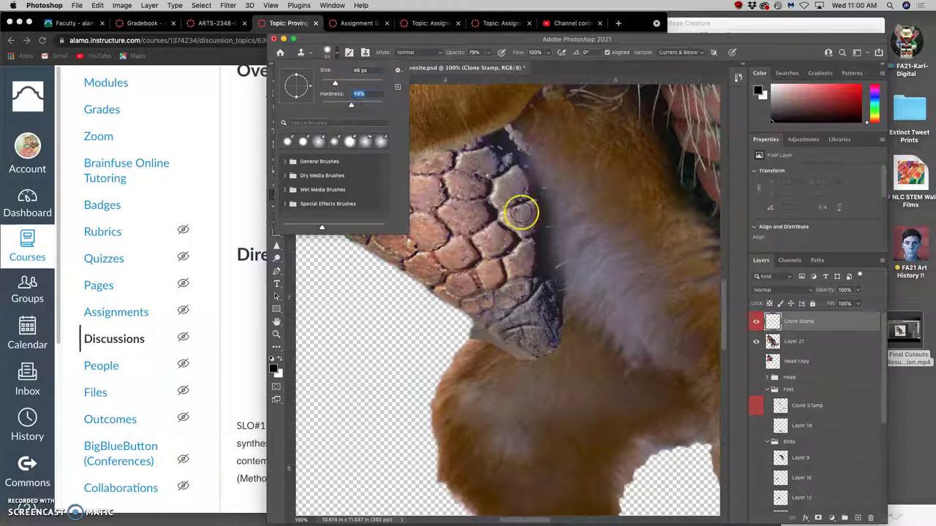
click(588, 261)
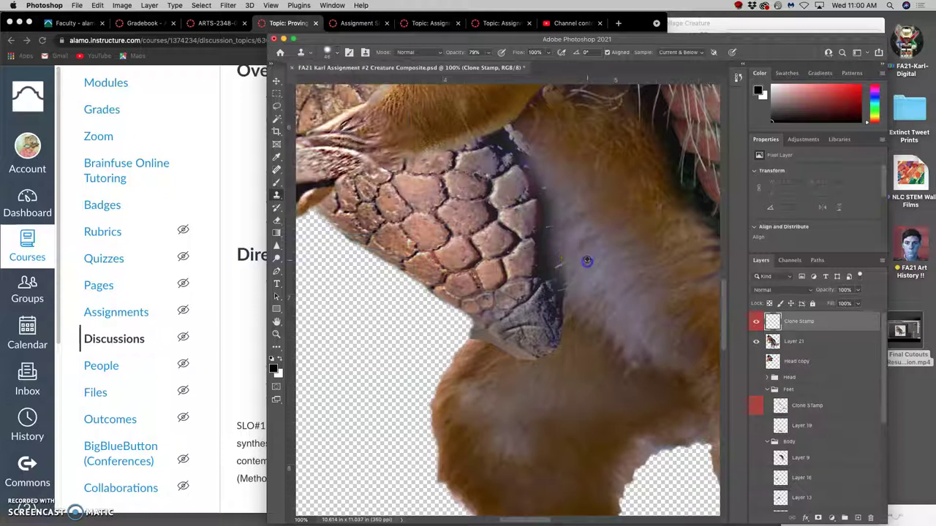
click(568, 262)
Step: Clone fur over the neck seam, then drop the clone opacity to 29%
drag(566, 261, 568, 251)
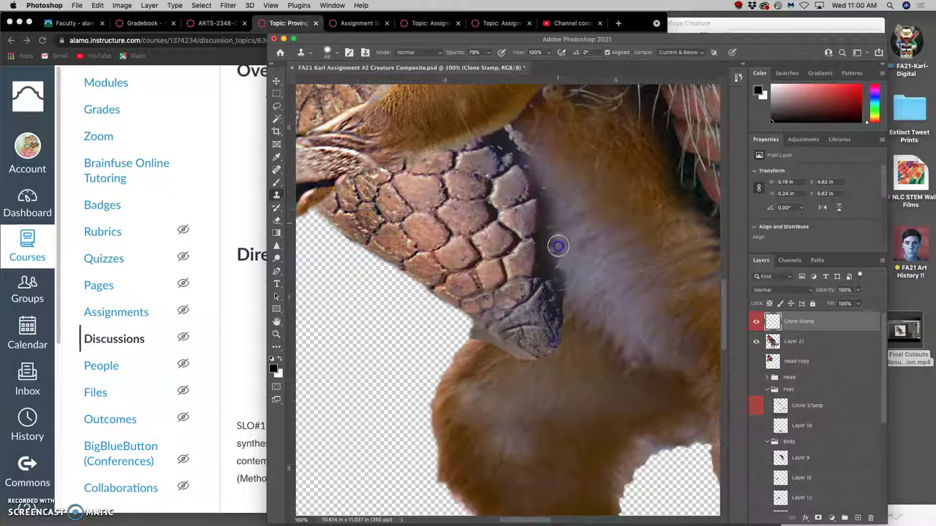
mouse_move(564, 286)
mouse_down()
mouse_move(602, 319)
mouse_move(578, 300)
mouse_up()
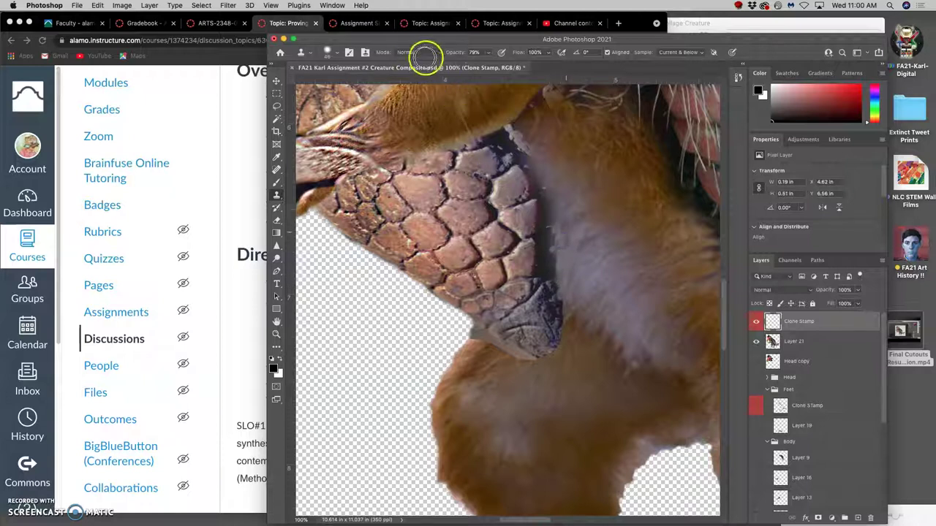
click(486, 52)
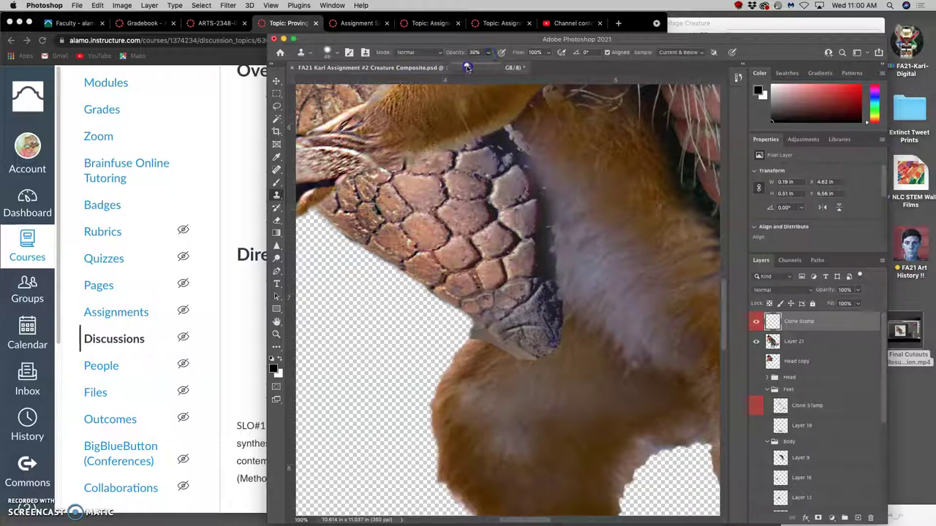
drag(468, 67, 467, 67)
click(574, 307)
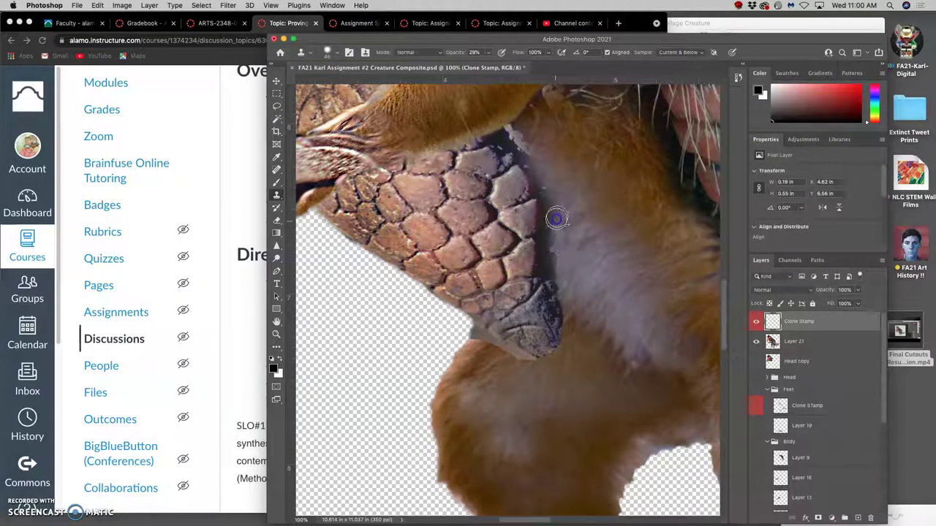
Step: Paint 29% fur up along the scale edge and down over the neck seam
drag(555, 217, 551, 204)
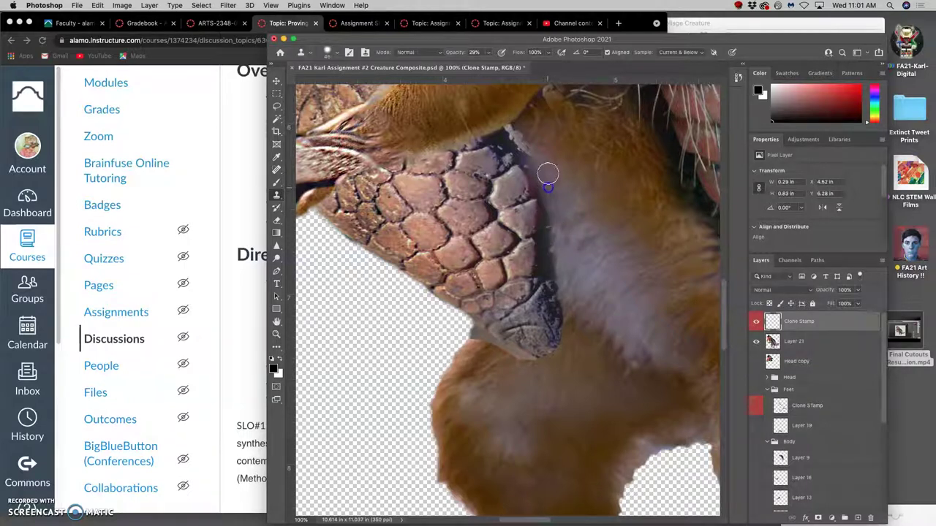
mouse_move(542, 173)
mouse_down()
mouse_move(531, 157)
mouse_move(555, 184)
mouse_move(533, 159)
mouse_up()
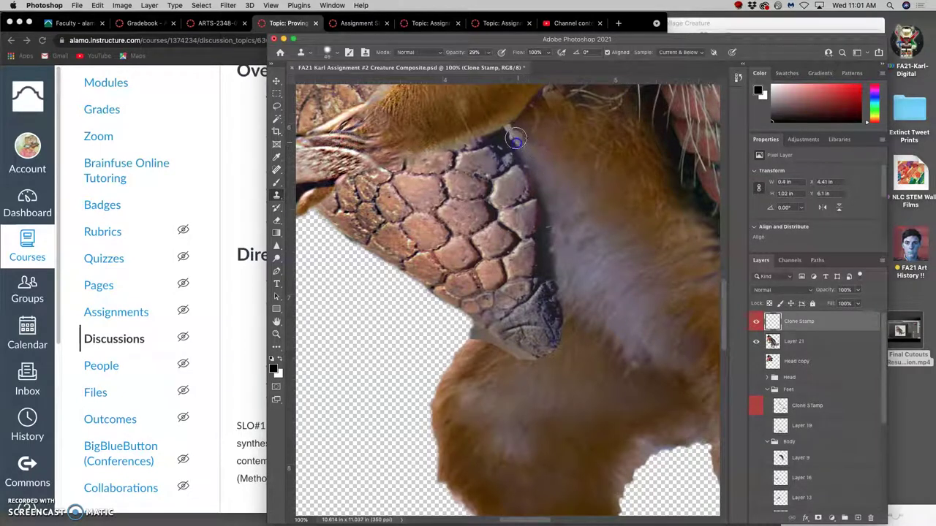
mouse_move(514, 142)
mouse_down()
mouse_move(587, 225)
mouse_move(595, 266)
mouse_up()
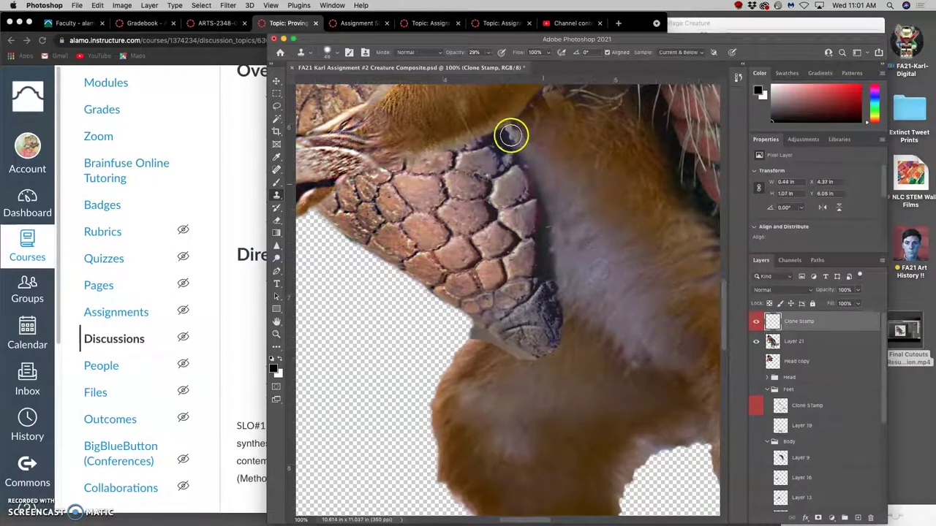
drag(509, 136, 506, 134)
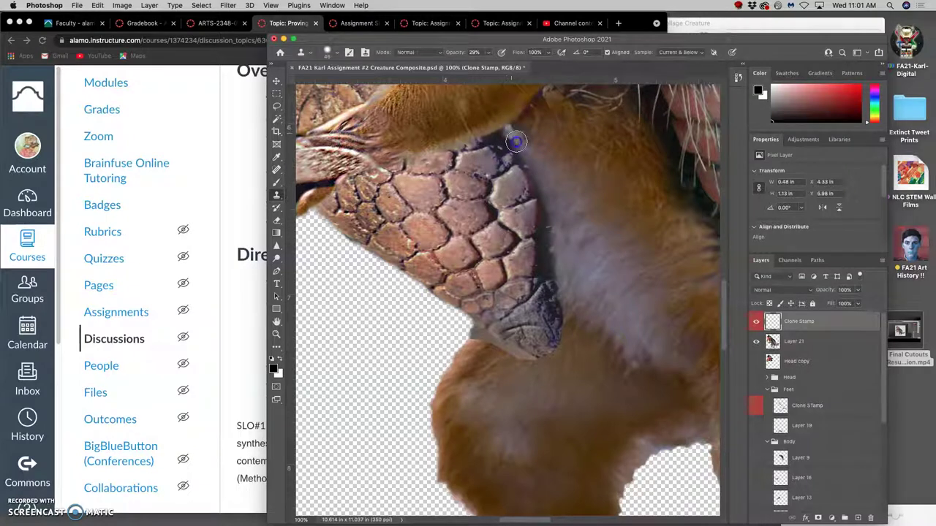
Step: Resample nearby fur and blend it down the scale edge and around the snake head
click(582, 246)
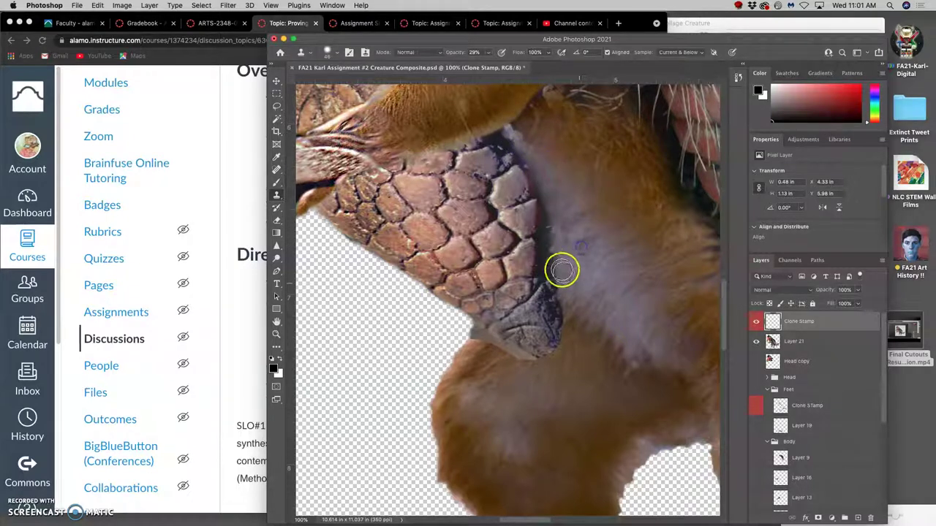
mouse_move(558, 266)
mouse_down()
mouse_move(507, 262)
mouse_move(527, 291)
mouse_move(531, 332)
mouse_move(547, 263)
mouse_move(531, 333)
mouse_move(541, 267)
mouse_up()
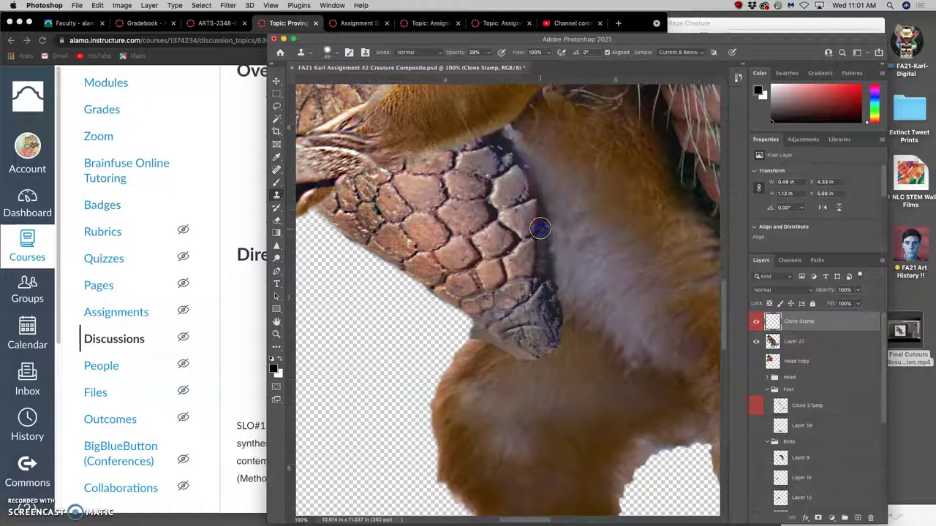
mouse_move(540, 229)
mouse_down()
mouse_move(564, 299)
mouse_move(539, 328)
mouse_move(548, 267)
mouse_move(539, 209)
mouse_move(553, 388)
mouse_move(583, 286)
mouse_move(515, 346)
mouse_move(497, 378)
mouse_move(488, 362)
mouse_move(583, 361)
mouse_move(657, 386)
mouse_move(519, 361)
mouse_move(487, 339)
mouse_up()
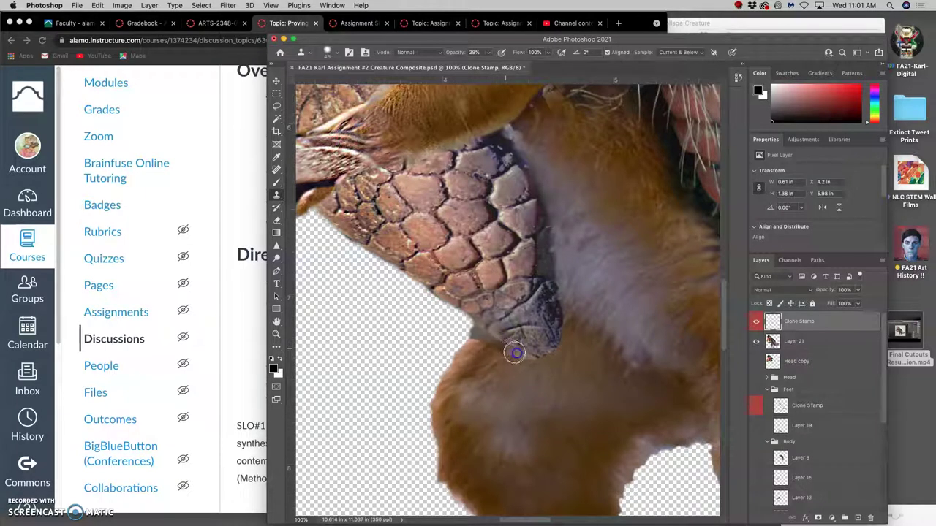
click(646, 378)
drag(533, 355, 527, 358)
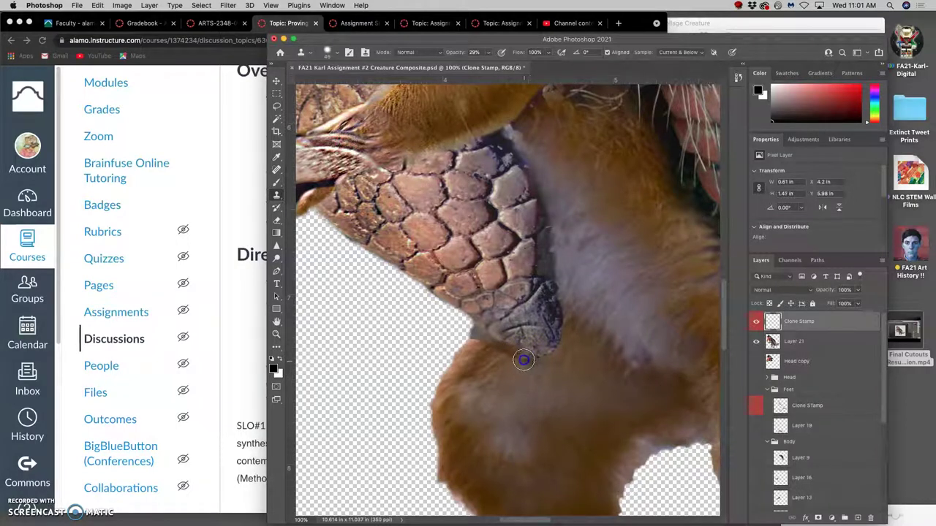
Step: Hide and reshow the Clone Stamp layer to compare the retouch with the original
click(756, 322)
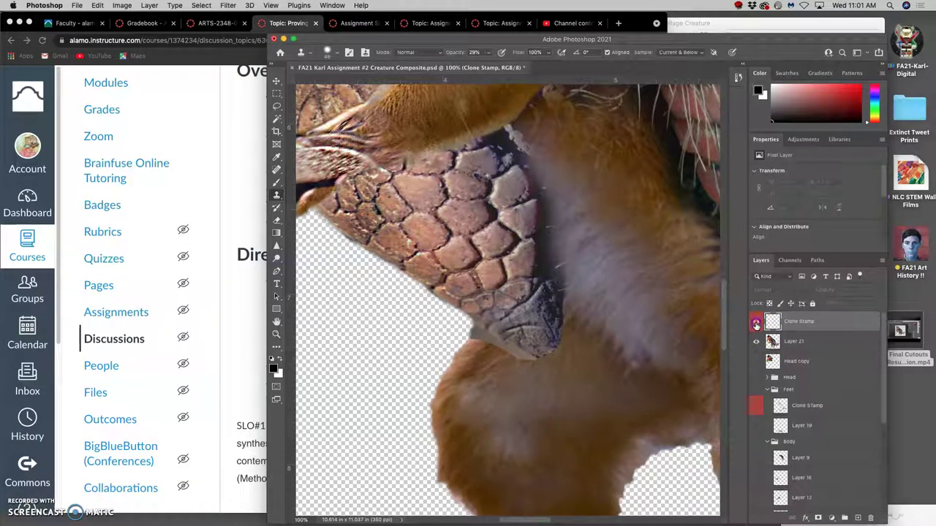
click(756, 323)
click(757, 322)
click(757, 322)
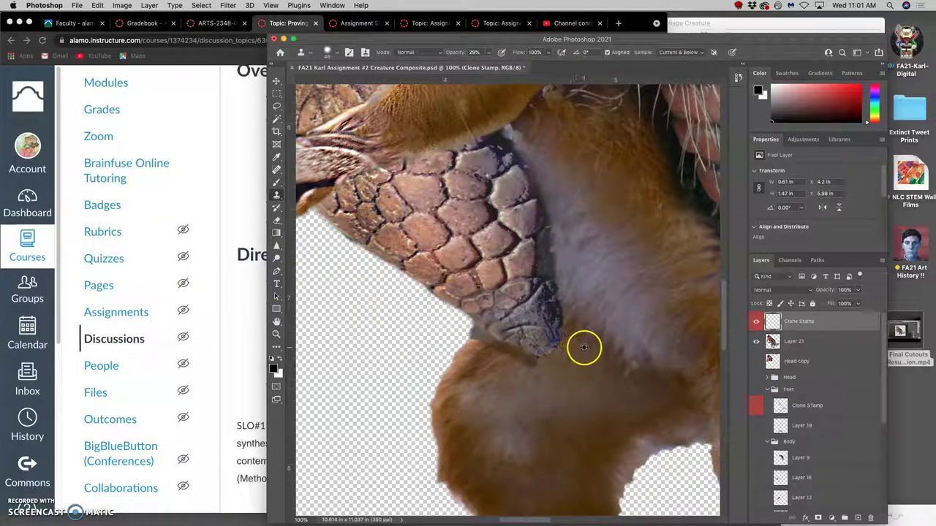
Step: Sample fur below the scaly tip and clone it along that lower fur edge
click(529, 368)
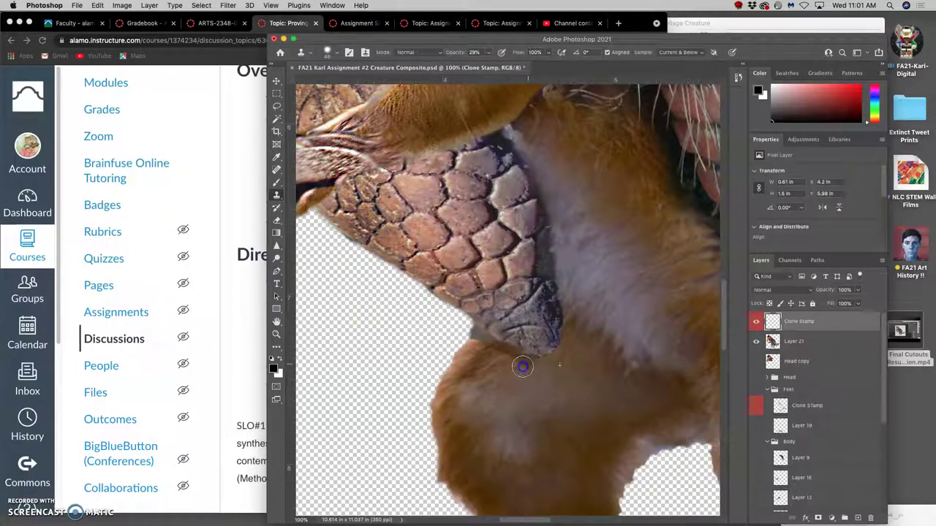
mouse_move(511, 363)
mouse_down()
mouse_move(528, 392)
mouse_move(569, 392)
mouse_move(509, 370)
mouse_move(487, 345)
mouse_move(466, 363)
mouse_up()
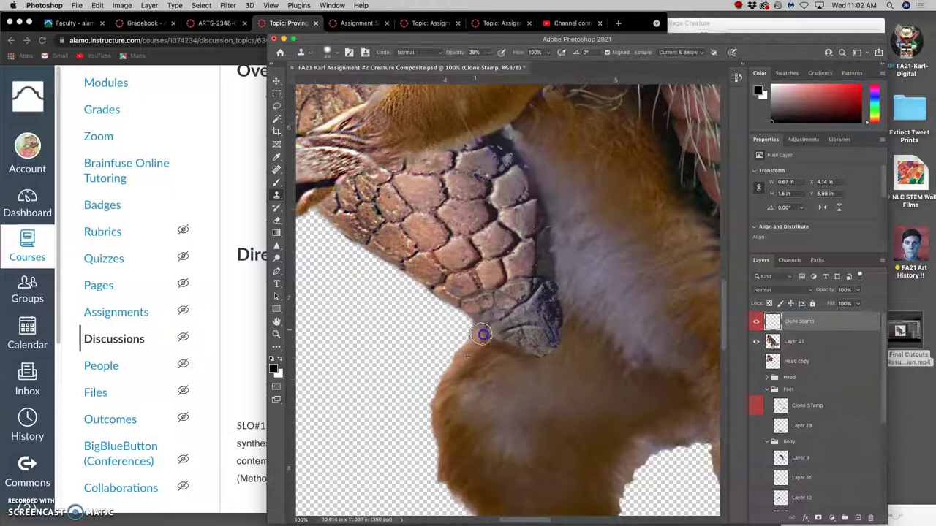
drag(487, 340, 468, 368)
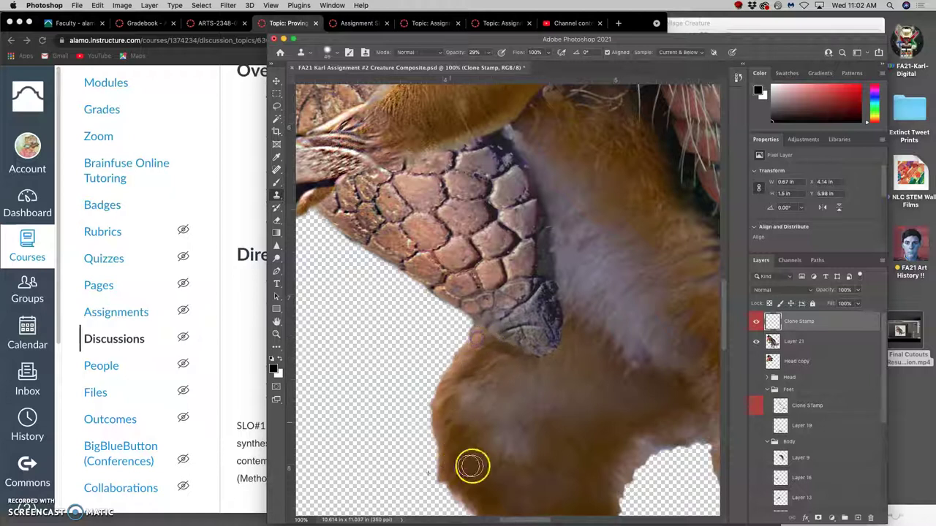
mouse_move(484, 460)
mouse_down()
mouse_move(573, 413)
mouse_move(531, 420)
mouse_move(510, 393)
mouse_up()
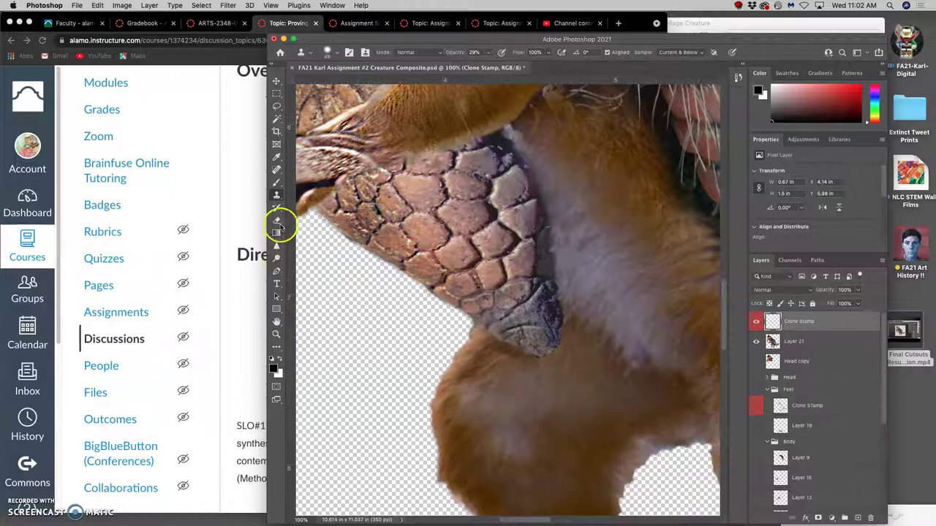
Step: Sharpen the snake-head tip and adjacent fur at 50% strength on Layer 21 and the Clone Stamp layer
click(277, 247)
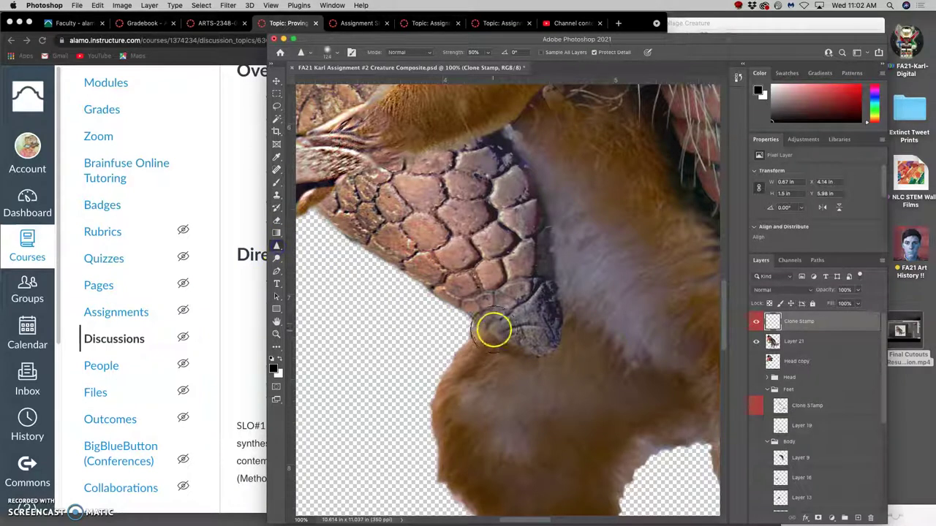
mouse_move(498, 333)
mouse_down()
mouse_move(505, 328)
mouse_move(479, 331)
mouse_move(502, 345)
mouse_move(484, 325)
mouse_move(532, 343)
mouse_move(466, 307)
mouse_up()
click(774, 341)
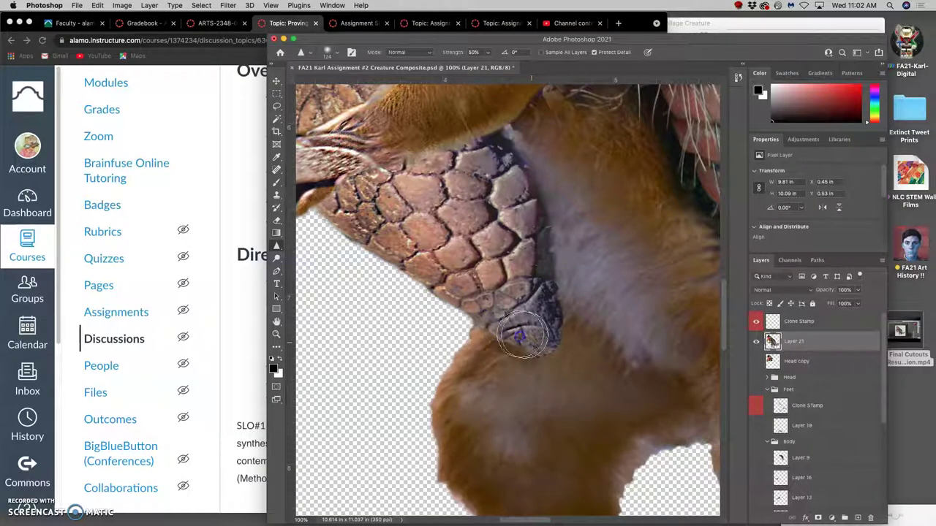
click(758, 321)
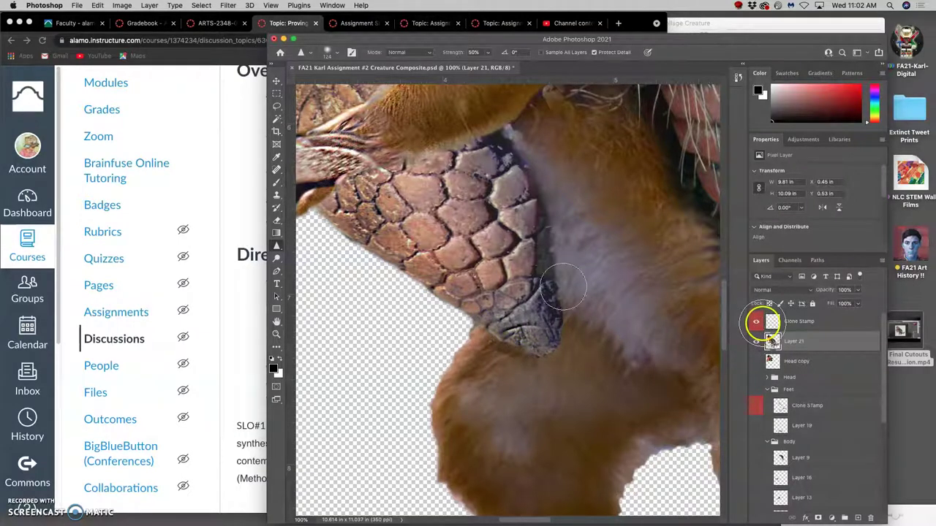
click(569, 273)
click(800, 321)
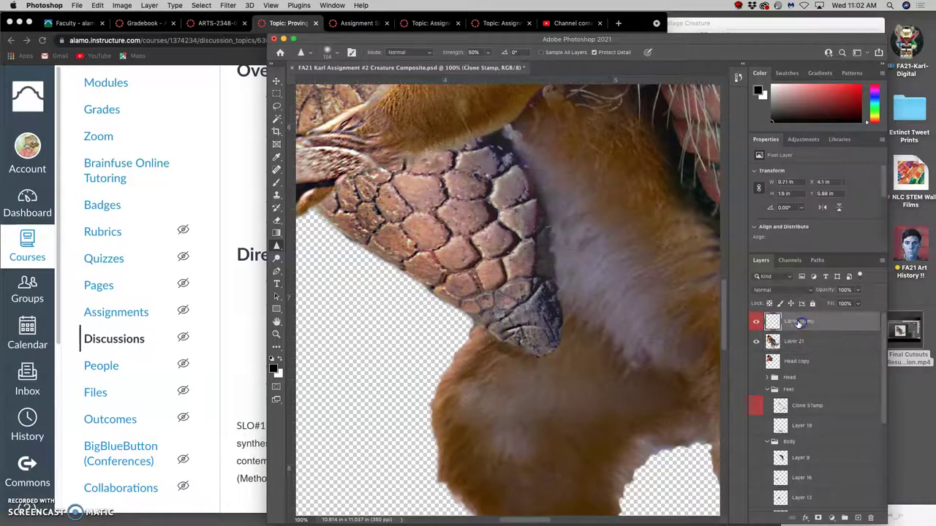
mouse_move(542, 271)
mouse_down()
mouse_move(542, 230)
mouse_move(527, 194)
mouse_move(566, 392)
mouse_move(551, 271)
mouse_move(569, 276)
mouse_move(570, 342)
mouse_move(608, 407)
mouse_up()
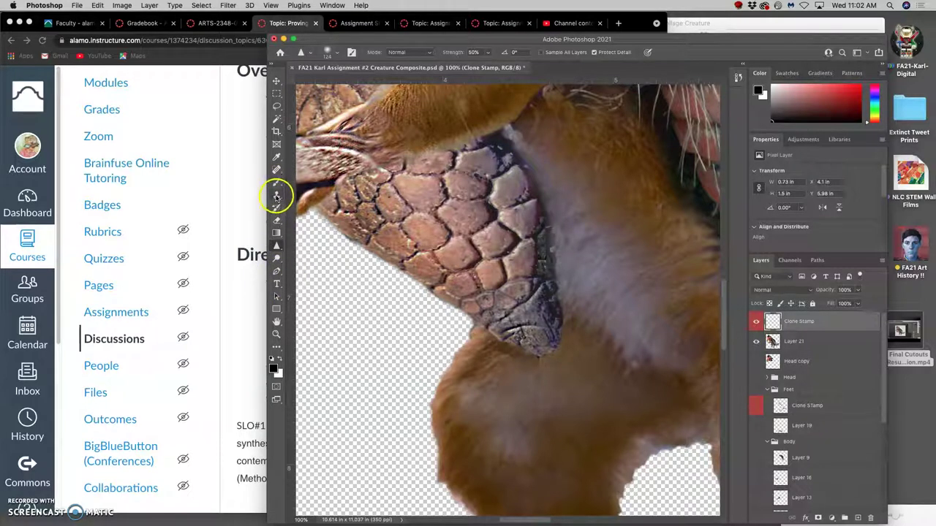
Step: Clone fur over the bluish right edge of the scales on the Clone Stamp layer
click(277, 196)
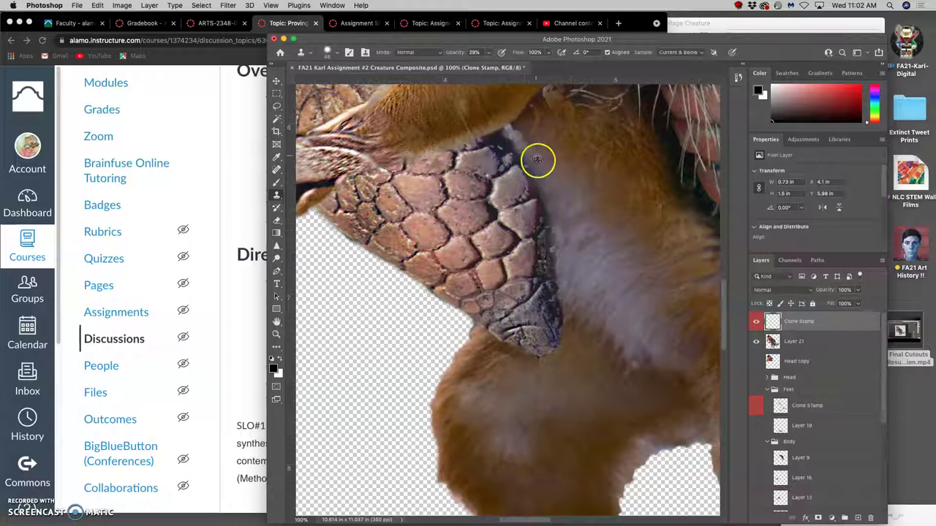
mouse_move(538, 163)
mouse_down()
mouse_move(553, 191)
mouse_move(572, 198)
mouse_move(598, 171)
mouse_move(570, 131)
mouse_up()
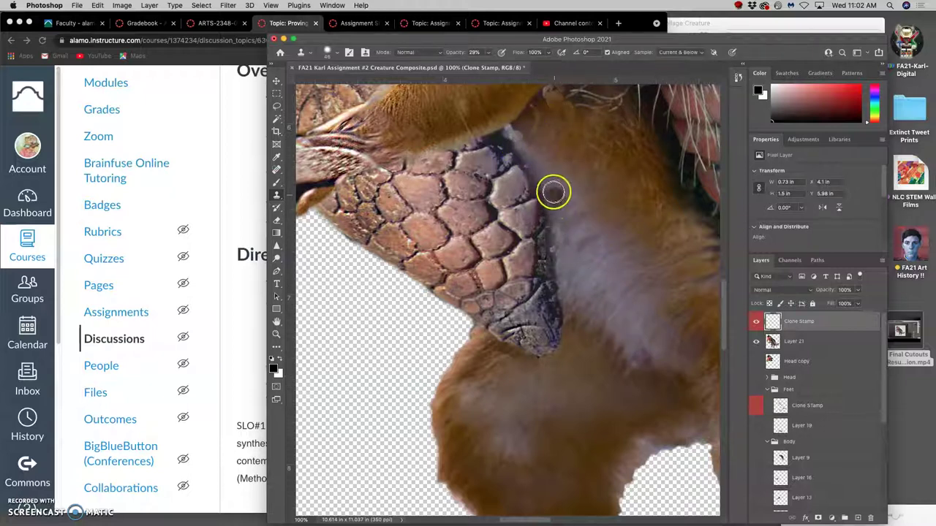
drag(551, 193, 548, 210)
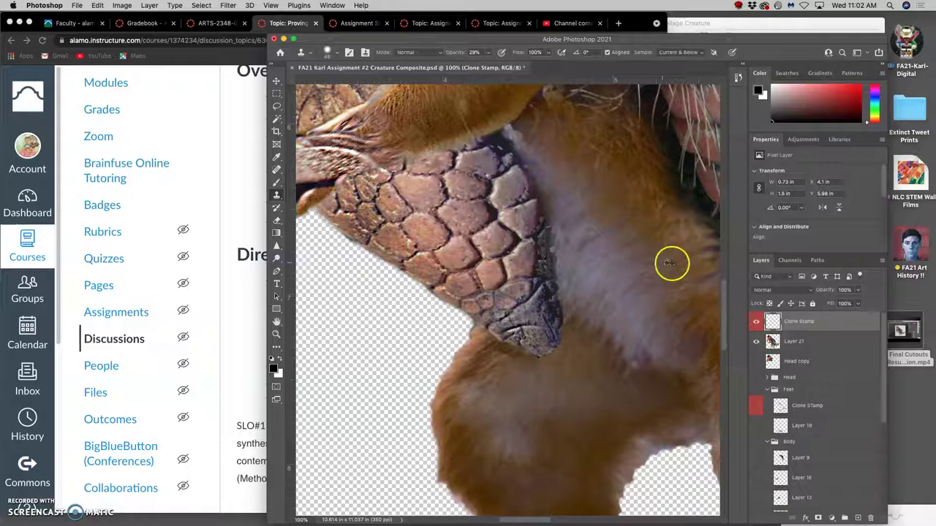
click(555, 242)
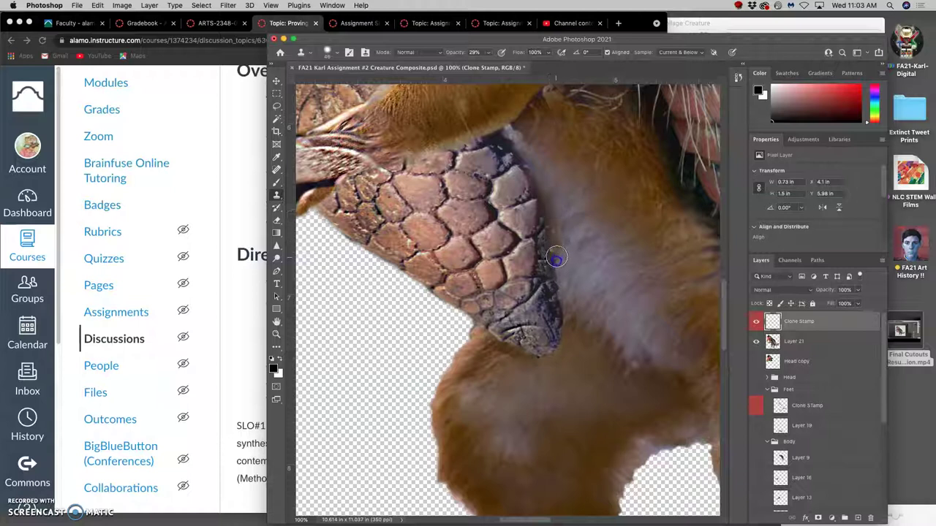
drag(658, 326, 682, 344)
click(555, 221)
Step: Burn the scales' right edge and nearby fur at 16% exposure on Layer 21 and Clone Stamp
click(277, 259)
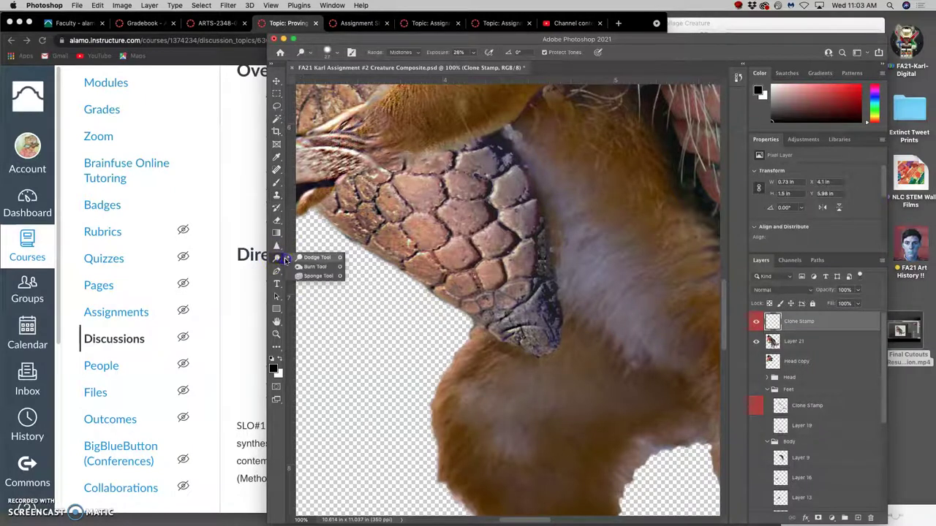
click(314, 266)
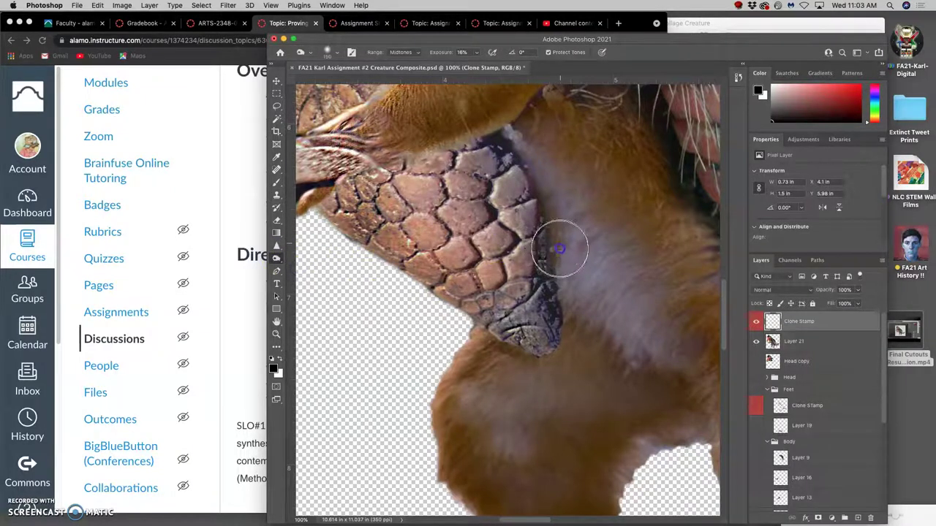
mouse_move(559, 256)
mouse_down()
mouse_move(546, 203)
mouse_move(561, 262)
mouse_move(542, 185)
mouse_move(528, 164)
mouse_move(552, 209)
mouse_move(567, 309)
mouse_move(512, 407)
mouse_move(572, 299)
mouse_move(558, 253)
mouse_move(579, 307)
mouse_move(613, 324)
mouse_move(585, 282)
mouse_up()
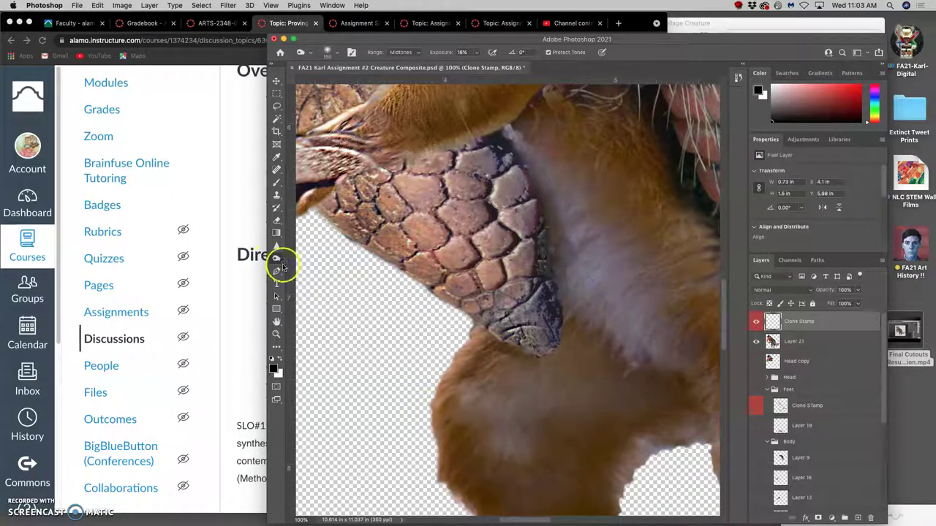
click(782, 321)
click(790, 340)
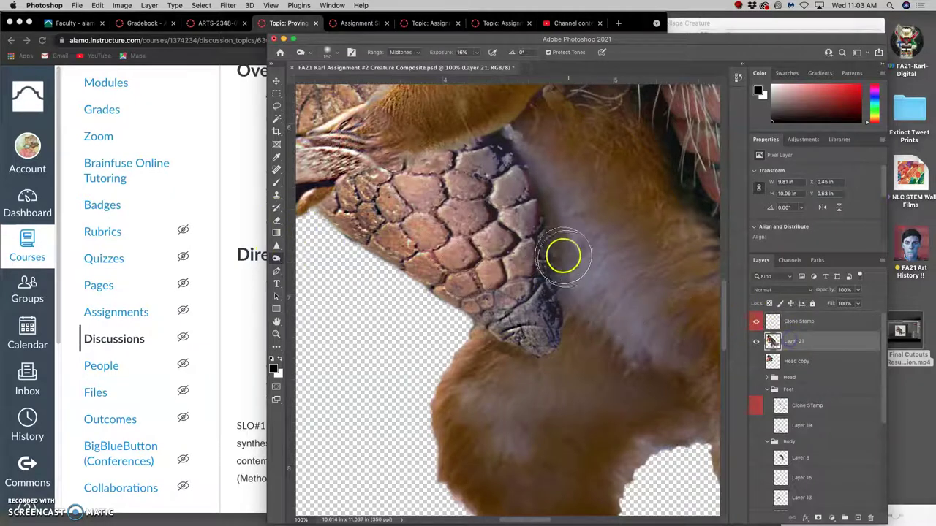
mouse_move(560, 249)
mouse_down()
mouse_move(577, 282)
mouse_move(558, 313)
mouse_move(516, 232)
mouse_move(537, 175)
mouse_move(508, 117)
mouse_up()
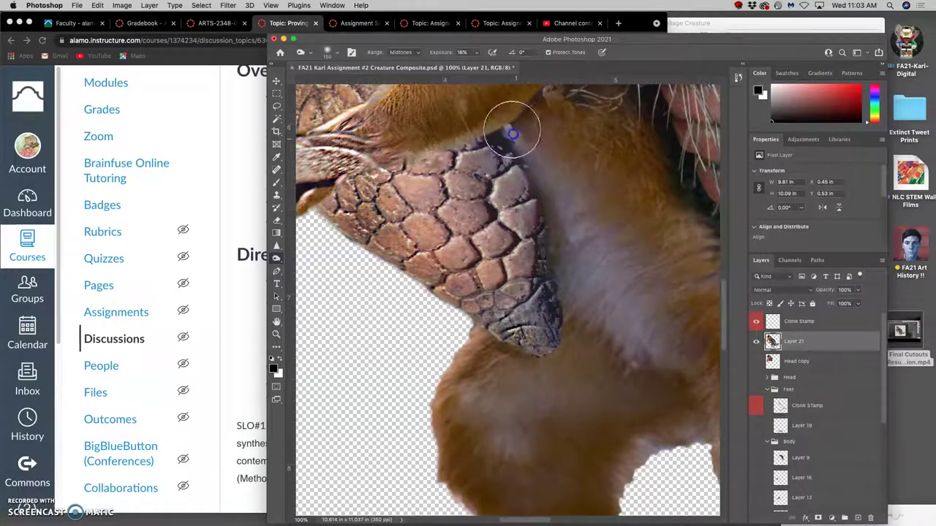
click(803, 321)
mouse_move(515, 132)
mouse_down()
mouse_move(507, 129)
mouse_move(514, 125)
mouse_move(518, 143)
mouse_up()
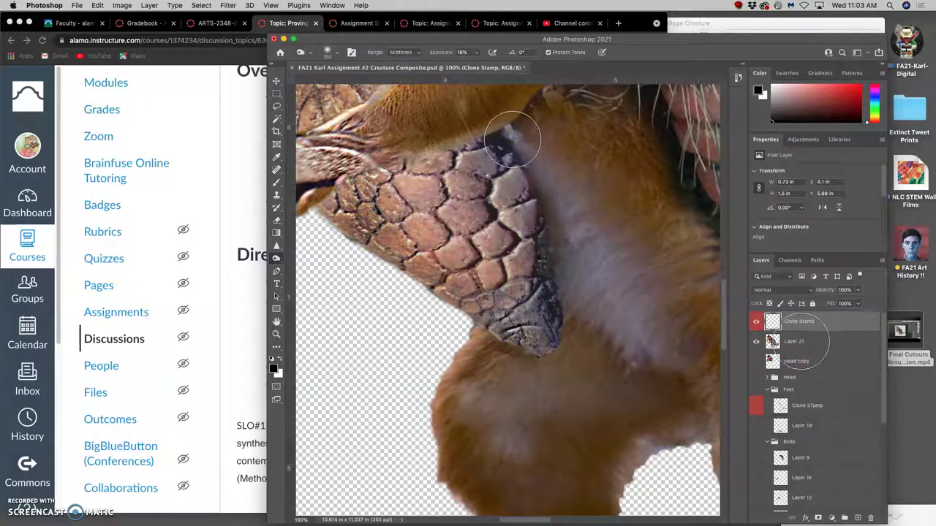
Step: Clone 29%-opacity fur along the scale seam and tip edge on the Clone Stamp layer
click(802, 343)
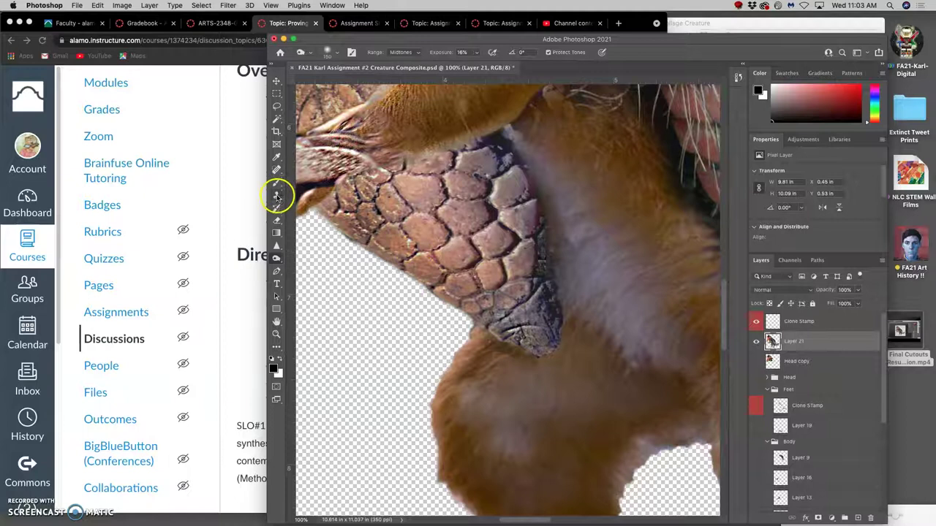
click(277, 194)
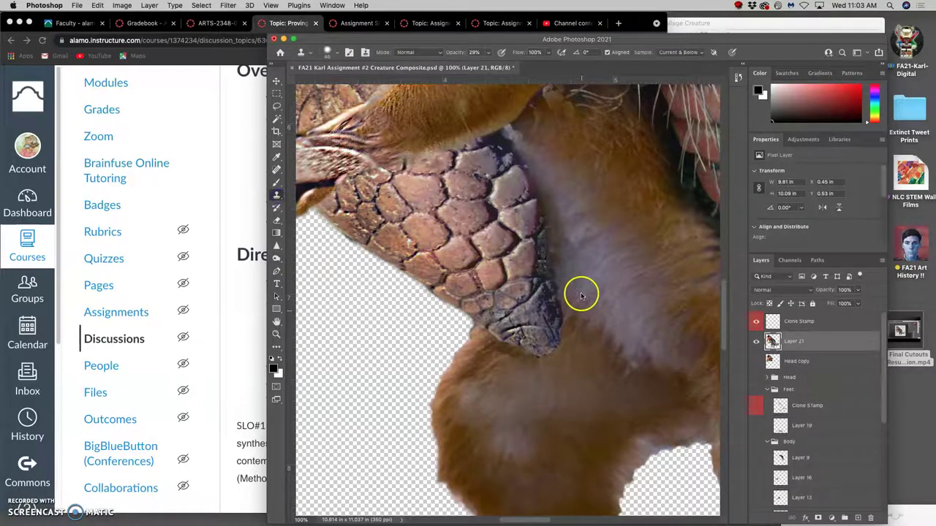
click(797, 321)
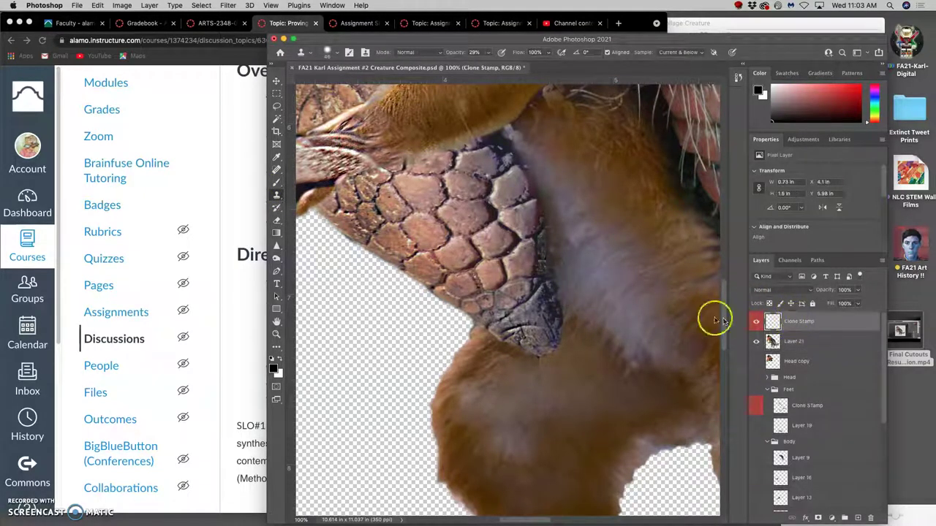
drag(559, 245, 556, 237)
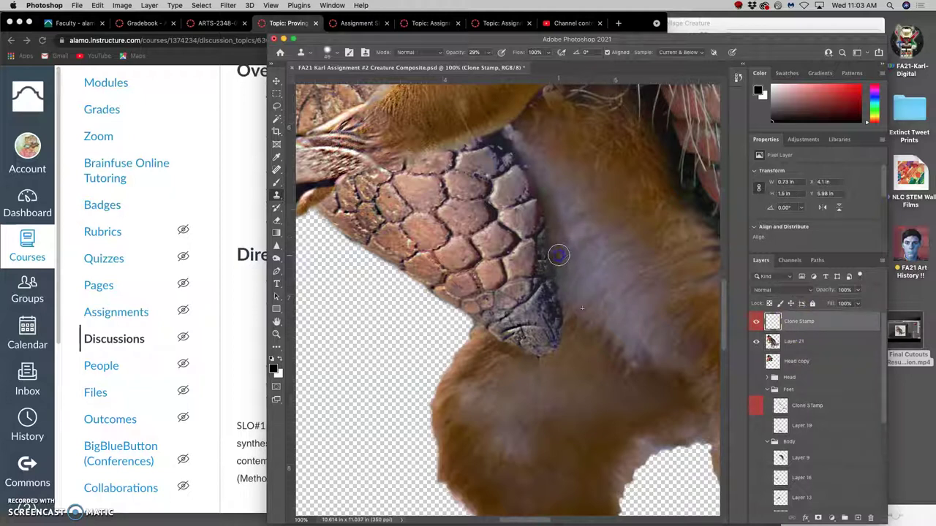
mouse_move(563, 267)
mouse_down()
mouse_move(599, 245)
mouse_move(583, 238)
mouse_move(549, 187)
mouse_move(565, 233)
mouse_move(563, 207)
mouse_move(528, 151)
mouse_move(553, 183)
mouse_move(512, 132)
mouse_up()
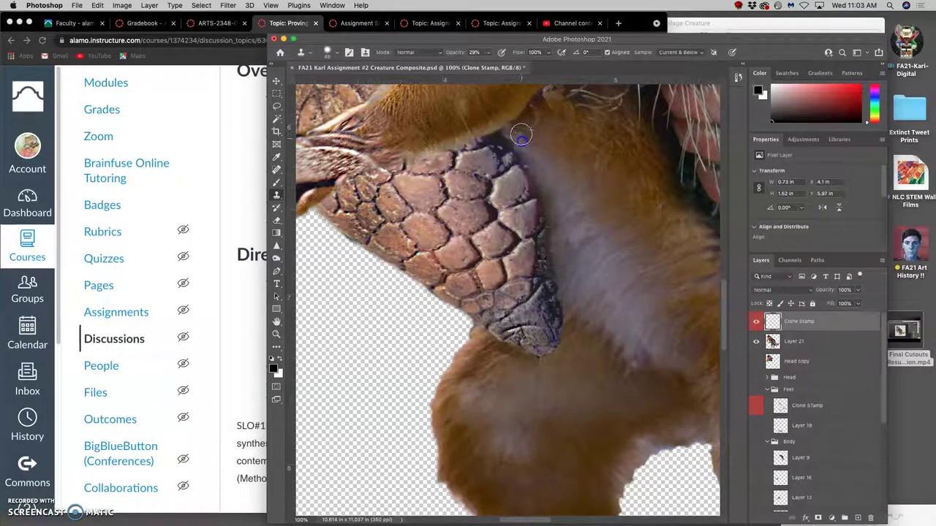
mouse_move(545, 337)
mouse_down()
mouse_move(525, 362)
mouse_move(520, 357)
mouse_move(621, 337)
mouse_move(636, 344)
mouse_move(636, 334)
mouse_move(543, 369)
mouse_move(533, 344)
mouse_move(779, 371)
mouse_up()
click(793, 342)
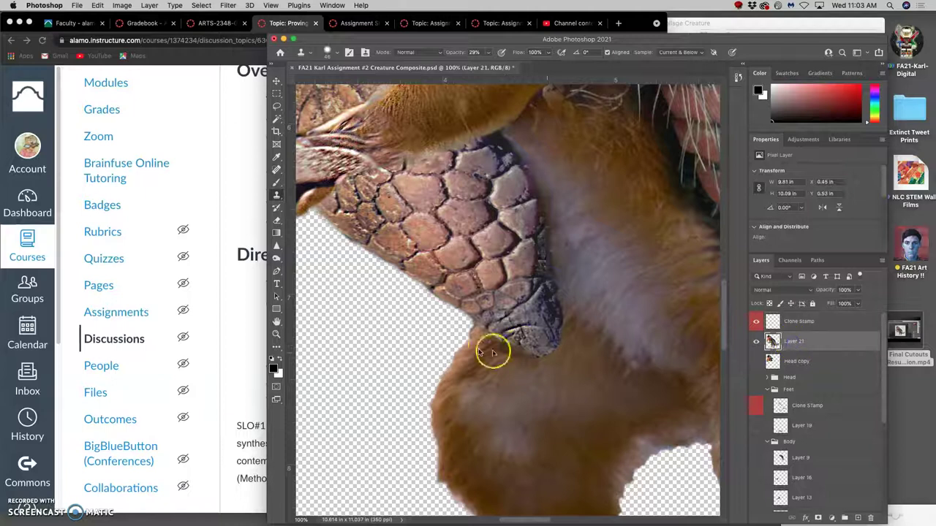
Step: Burn the scale tip and its lower seam on Layer 21
click(276, 258)
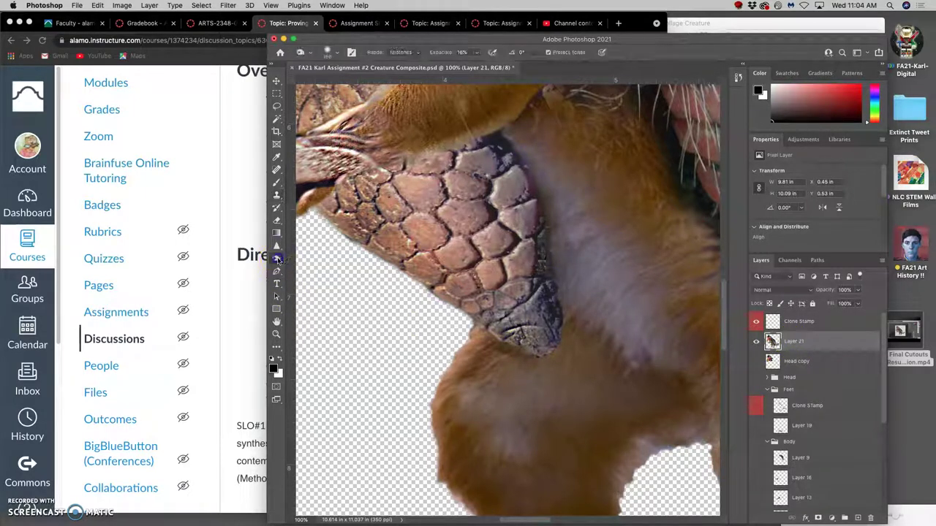
drag(544, 346, 567, 343)
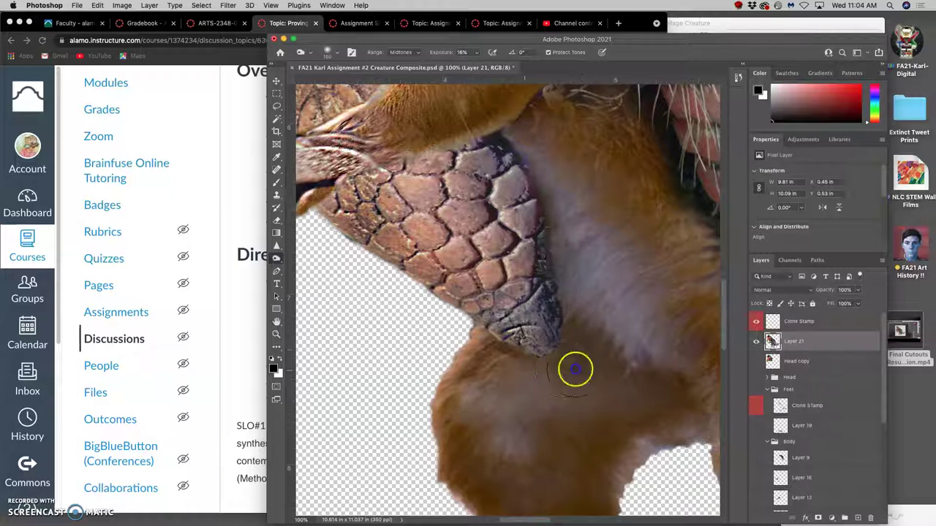
click(579, 363)
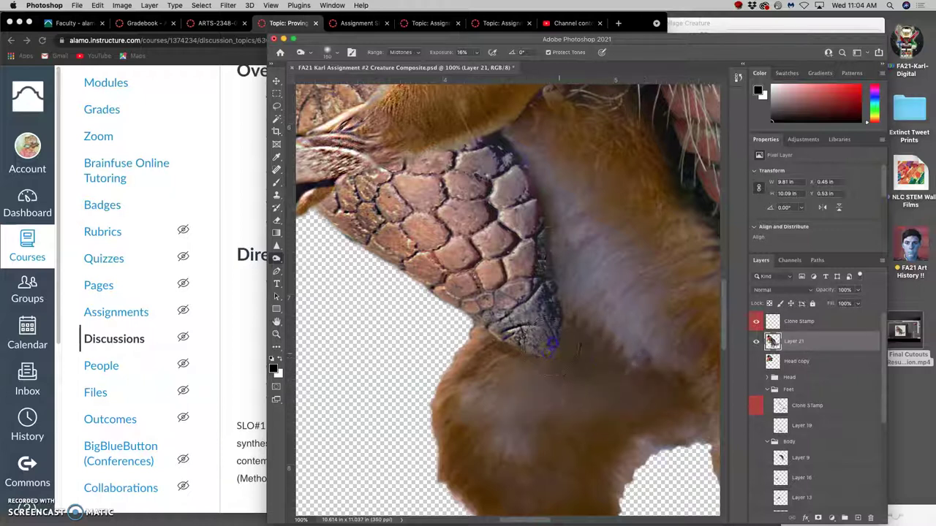
mouse_move(495, 355)
mouse_down()
mouse_move(183, 230)
mouse_move(529, 313)
mouse_up()
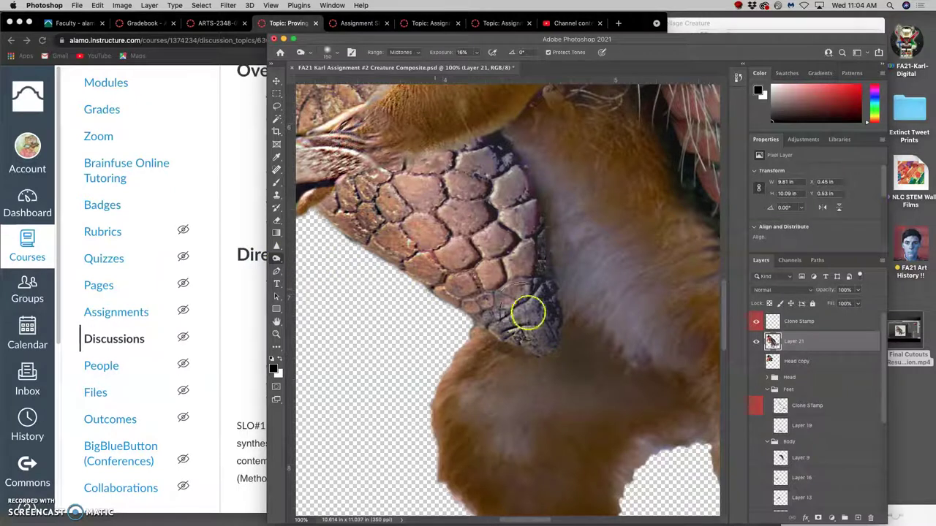
Step: Saturate the fur below the scale tip with the Sponge tool at 21% flow
click(277, 259)
click(303, 280)
drag(404, 90, 415, 111)
click(562, 349)
mouse_move(563, 369)
mouse_down()
mouse_move(604, 368)
mouse_move(636, 384)
mouse_up()
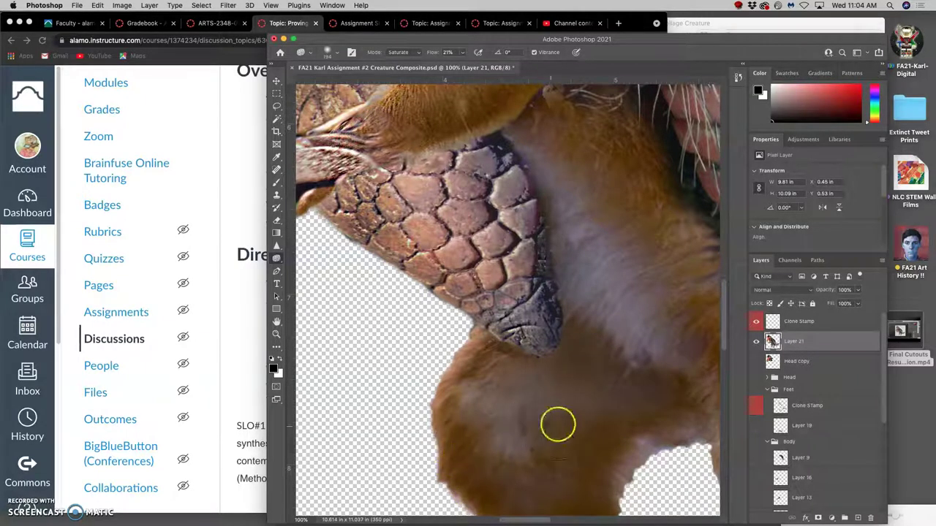
Step: Keep Saturate mode and frame the head's red hair, teal hair and scales at 100% zoom
click(402, 54)
click(402, 53)
key(super+minus)
key(super+minus)
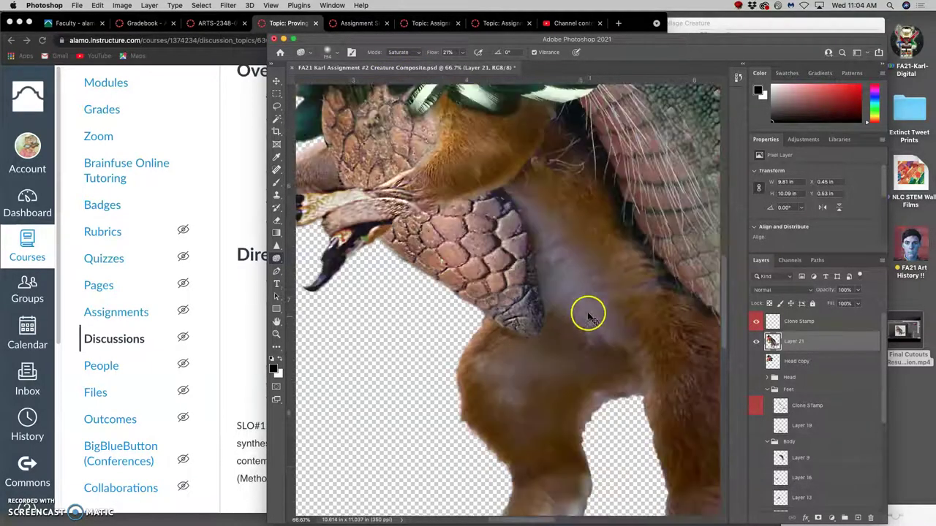
drag(482, 232, 530, 312)
key(super+plus)
key(super+plus)
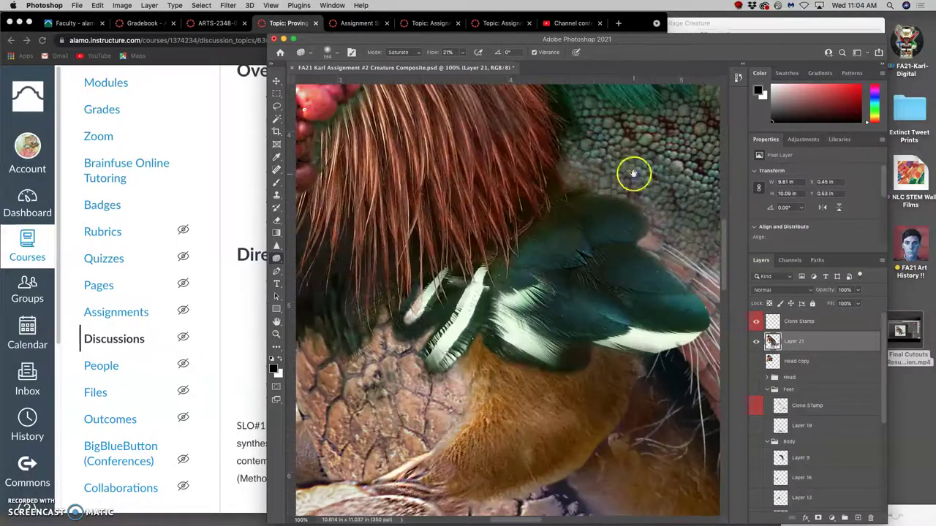
drag(627, 182, 526, 292)
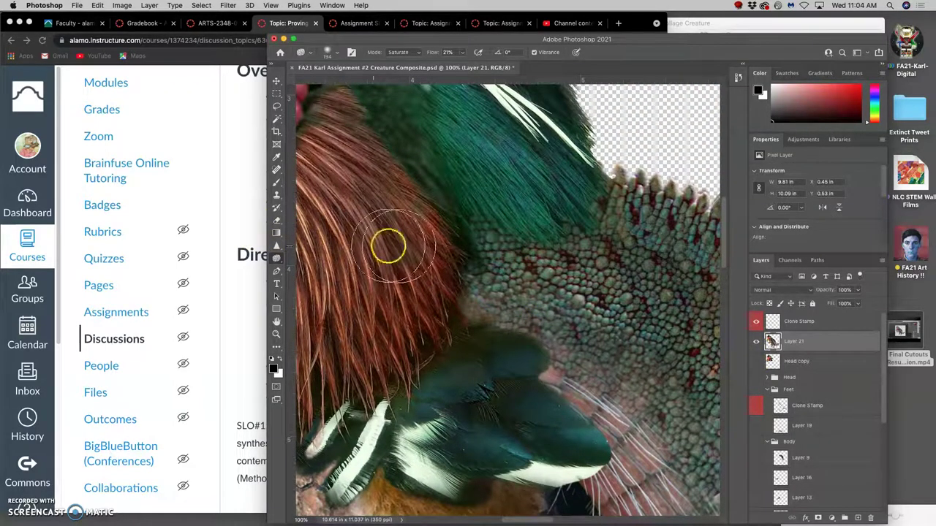
Step: Sample teal hair and dab it along the red-hair seam on the Clone Stamp layer at 29% opacity
click(797, 321)
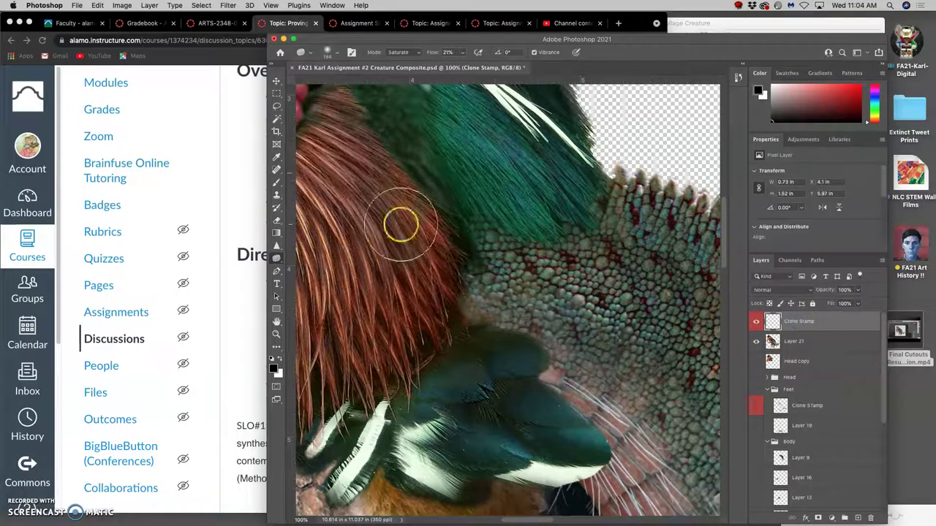
click(277, 196)
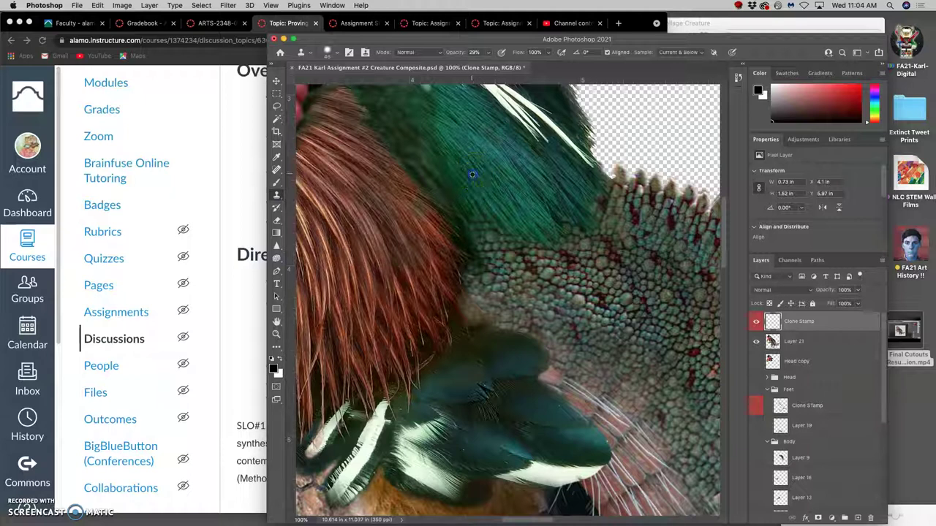
drag(480, 222, 487, 231)
mouse_move(490, 247)
mouse_down()
mouse_move(509, 232)
mouse_move(516, 256)
mouse_up()
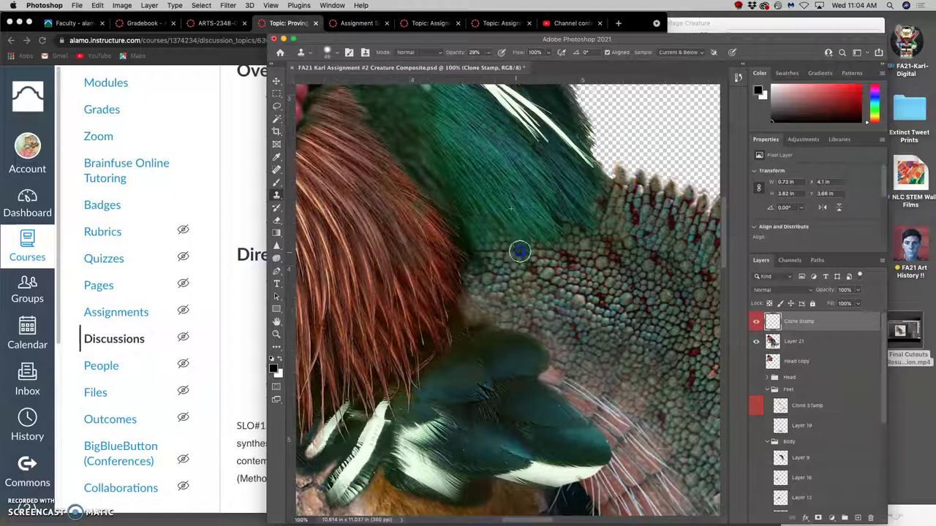
click(520, 163)
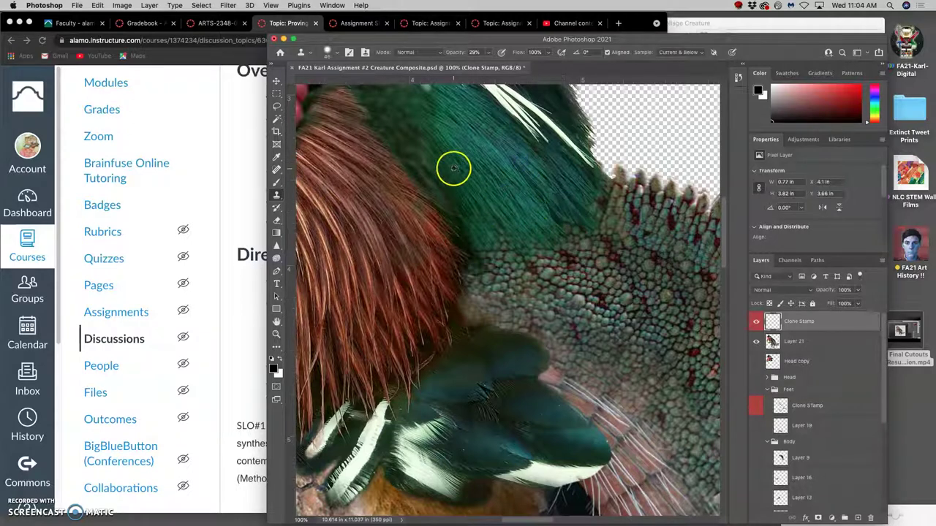
click(441, 138)
click(411, 158)
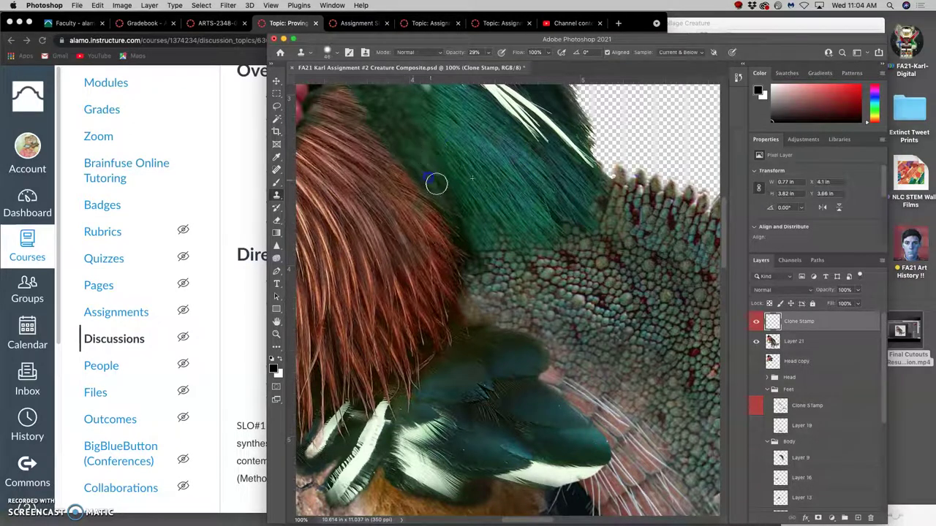
click(507, 148)
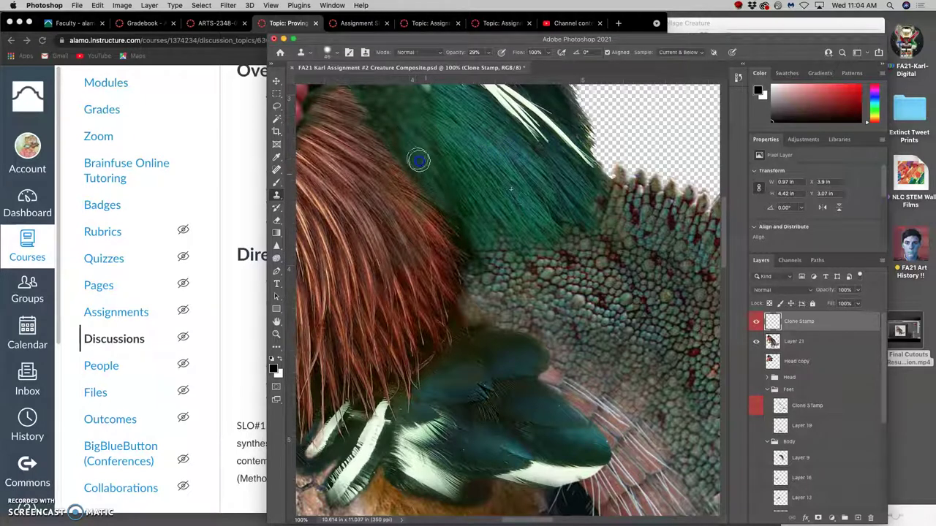
click(556, 160)
click(418, 112)
click(402, 109)
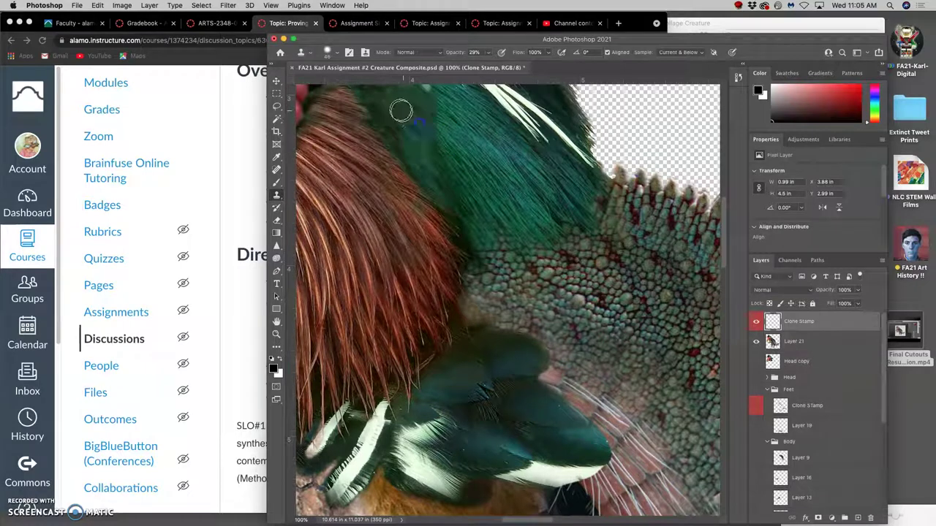
click(565, 93)
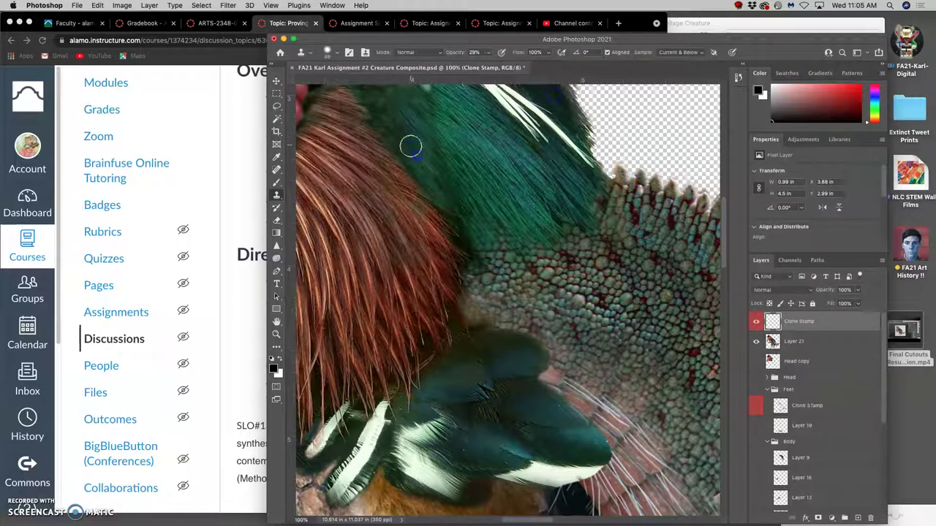
Step: Blur the teal hair along the patched seam
click(277, 246)
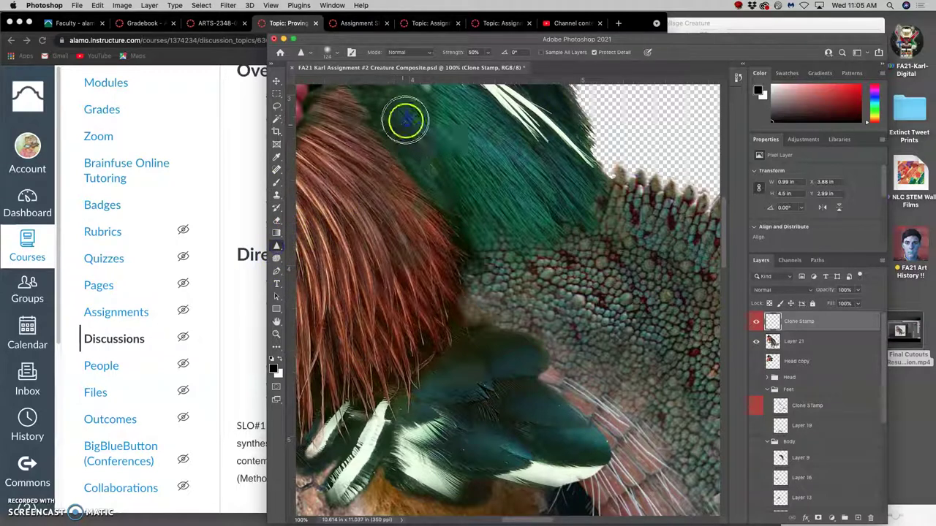
click(423, 124)
drag(423, 125, 430, 133)
mouse_move(409, 165)
mouse_down()
mouse_move(446, 206)
mouse_move(469, 200)
mouse_move(448, 141)
mouse_move(481, 137)
mouse_up()
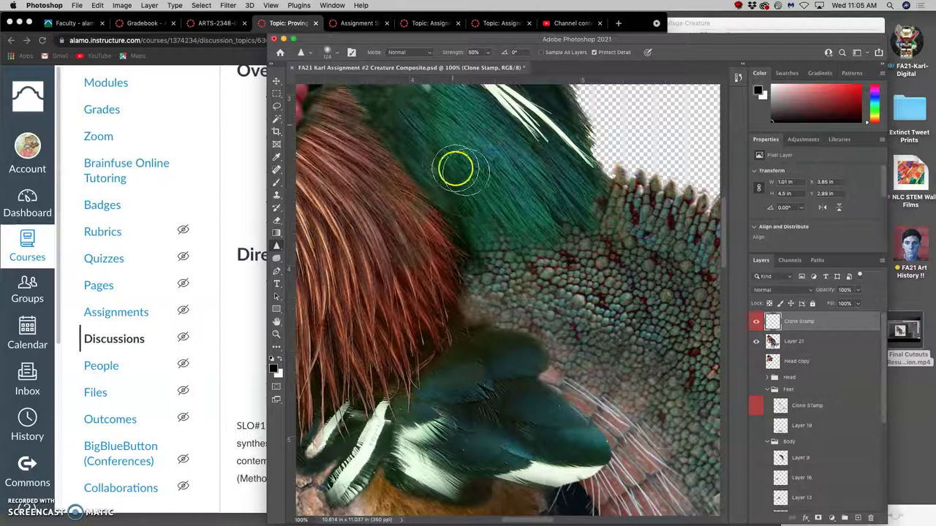
Step: Compare the patch by hiding and showing the Clone Stamp layer twice
drag(529, 217, 550, 271)
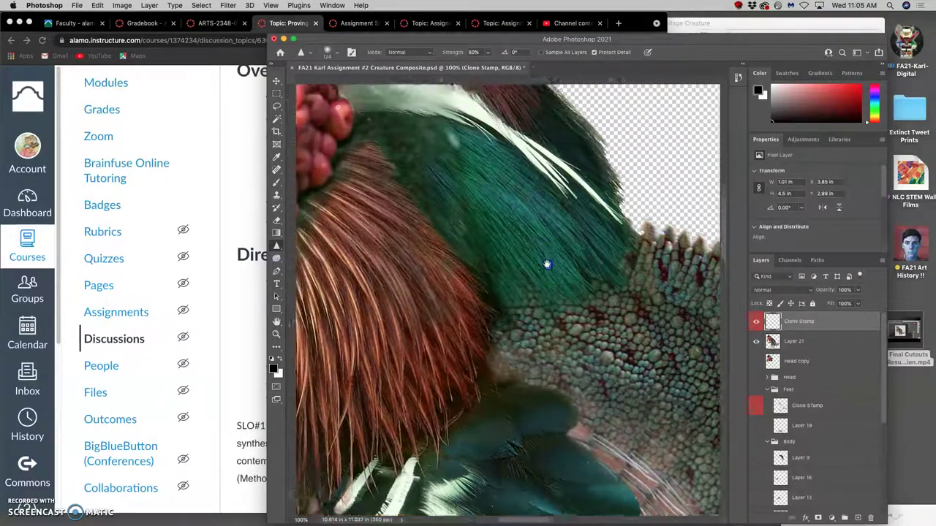
click(756, 323)
click(756, 322)
click(756, 322)
click(756, 322)
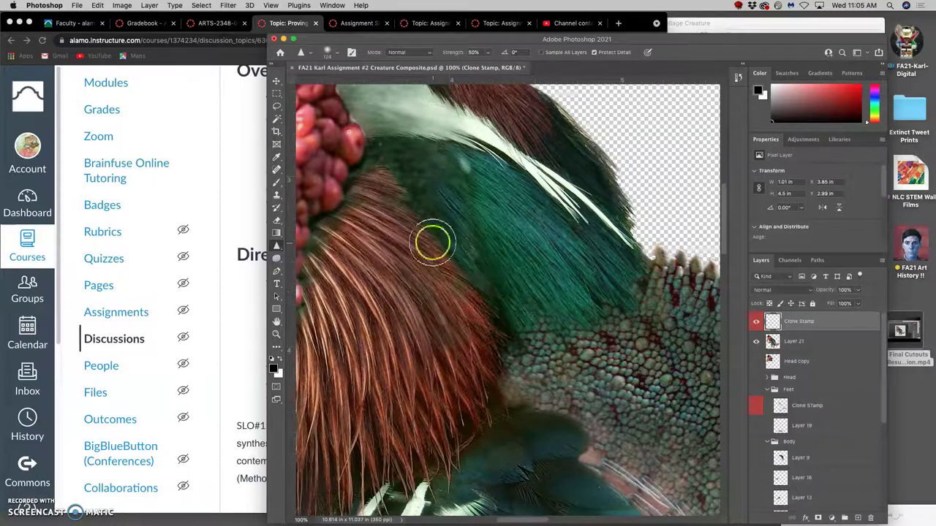
Step: Sample dark feathers and clone 29%-opacity feather texture over the teal/red hair boundary
click(276, 196)
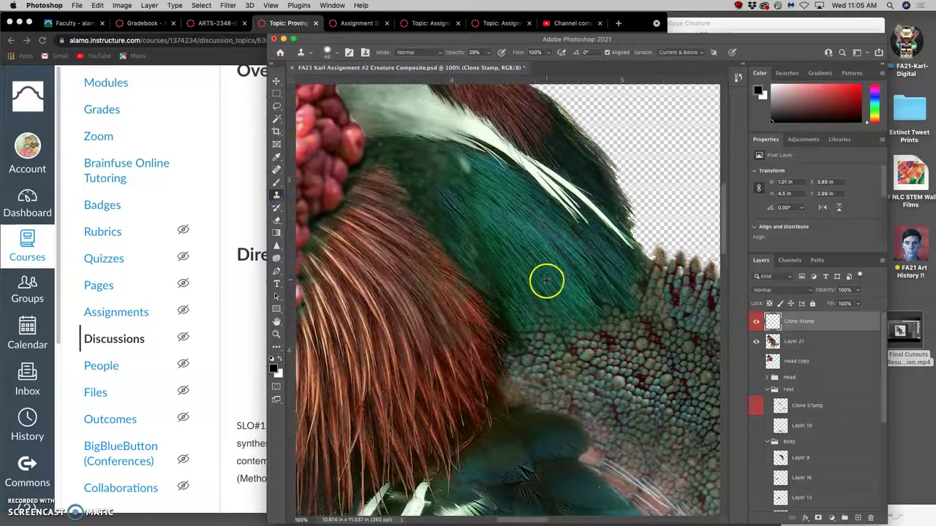
alt+click(434, 164)
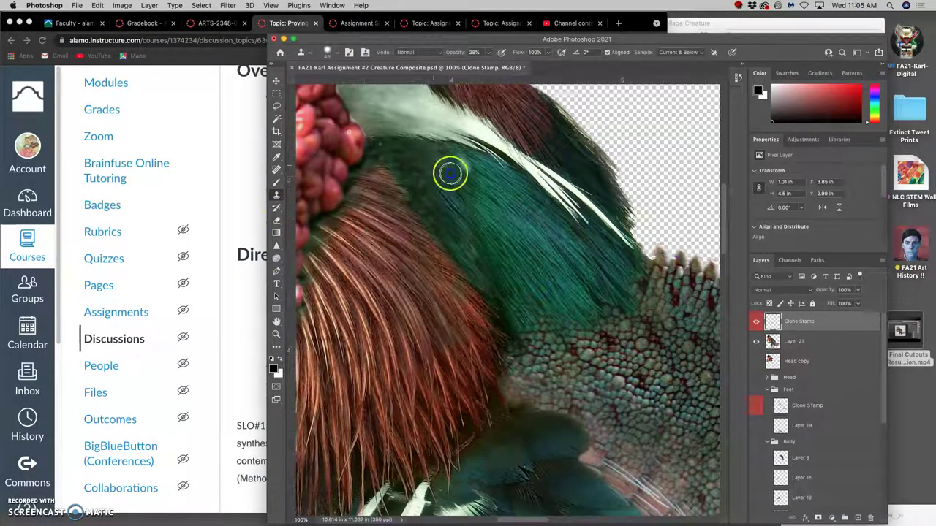
mouse_move(448, 173)
mouse_down()
mouse_move(433, 153)
mouse_move(455, 173)
mouse_move(436, 185)
mouse_up()
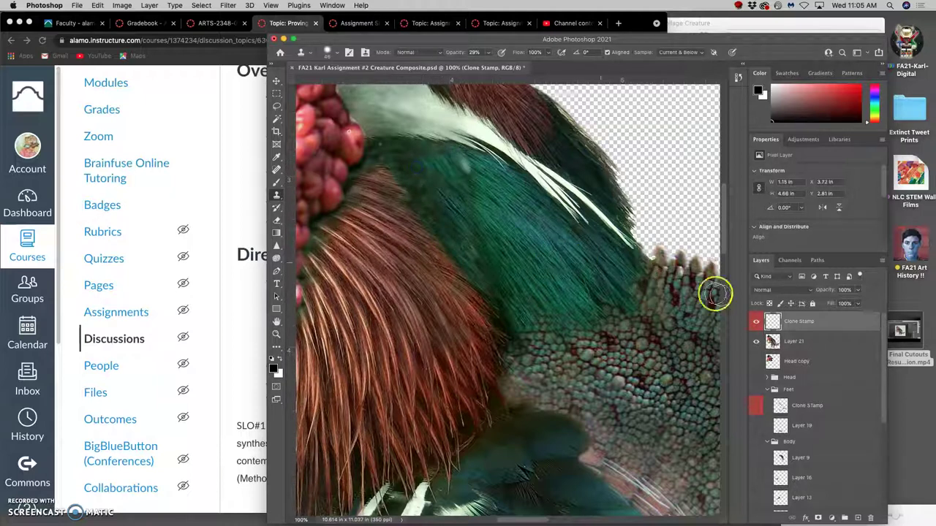
click(563, 283)
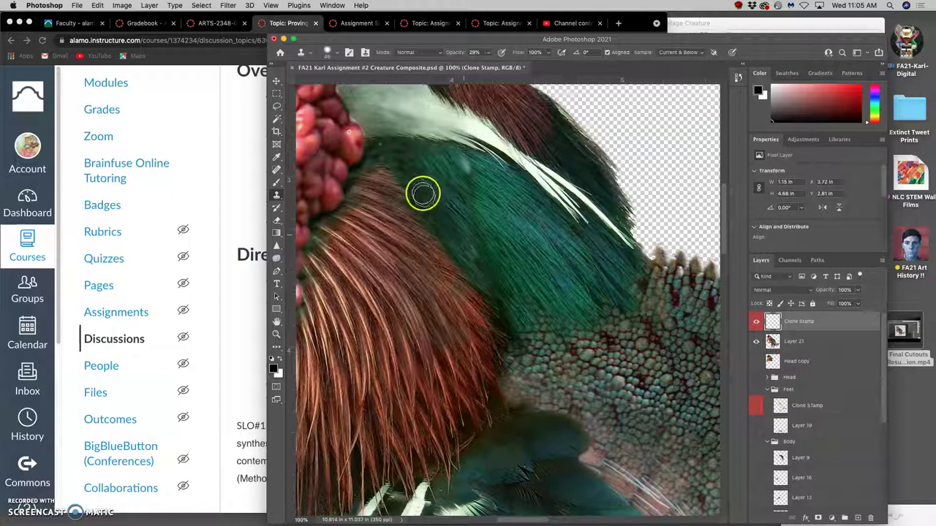
click(426, 190)
mouse_move(438, 207)
mouse_down()
mouse_move(422, 195)
mouse_move(438, 218)
mouse_up()
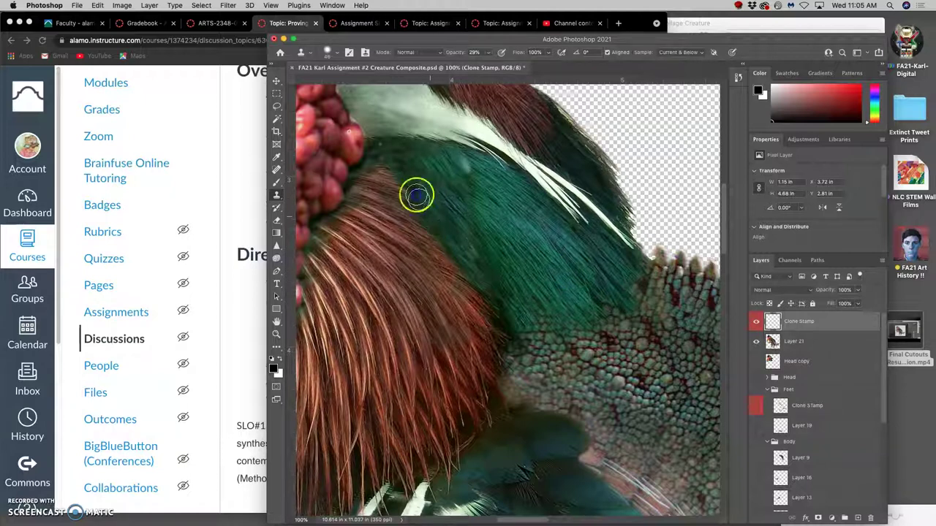
mouse_move(422, 188)
mouse_down()
mouse_move(460, 183)
mouse_move(523, 286)
mouse_move(401, 207)
mouse_up()
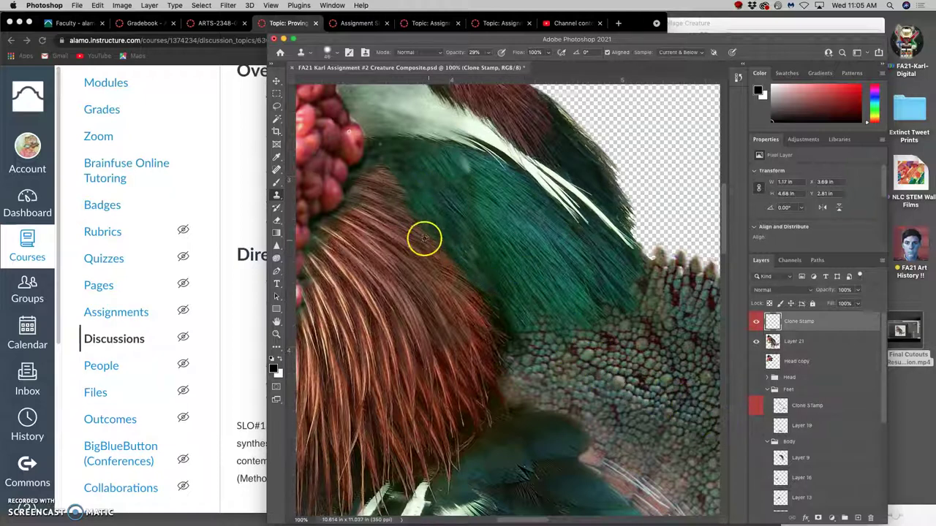
click(450, 282)
drag(403, 198, 409, 202)
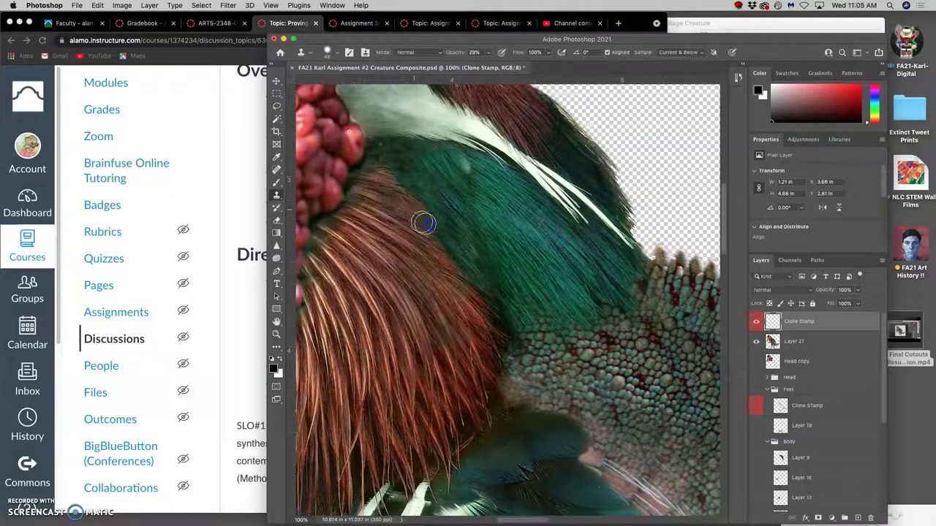
click(393, 178)
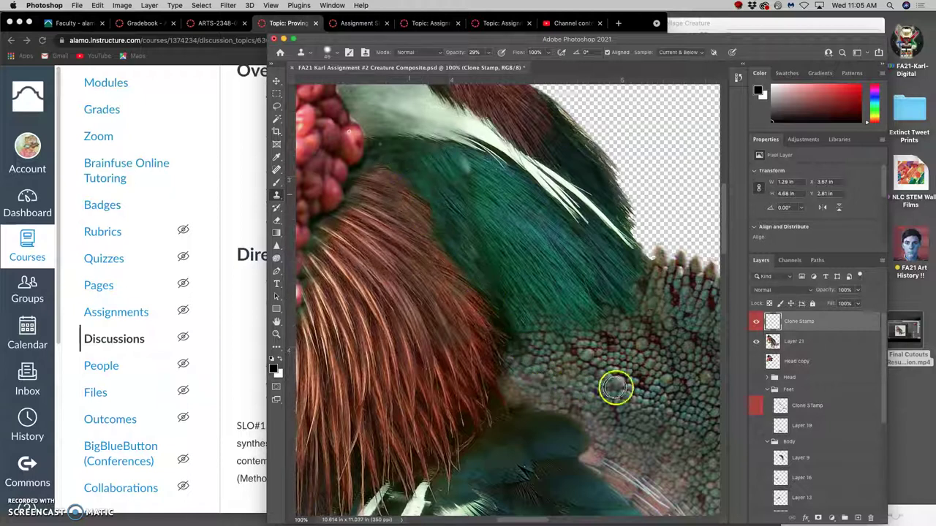
Step: Erase part of the cloned feather patch, checking it by toggling the Clone Stamp layer
click(277, 220)
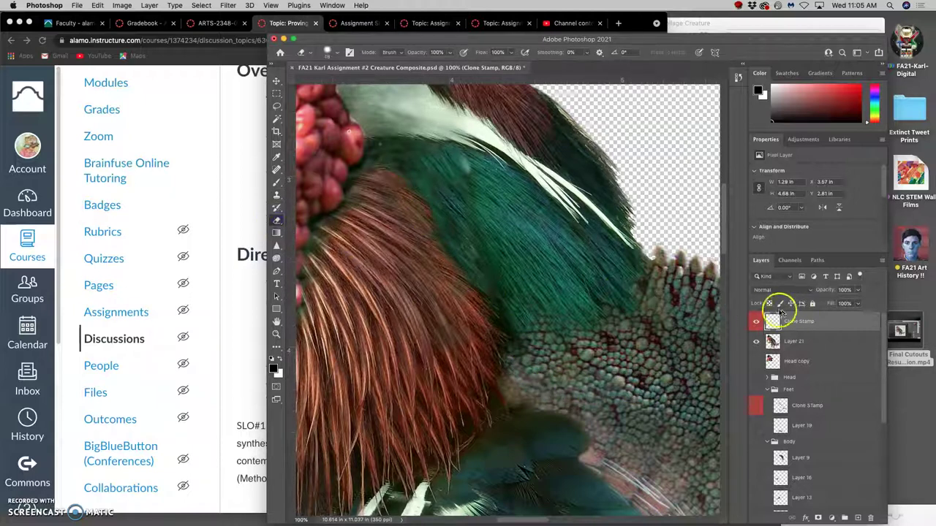
click(757, 323)
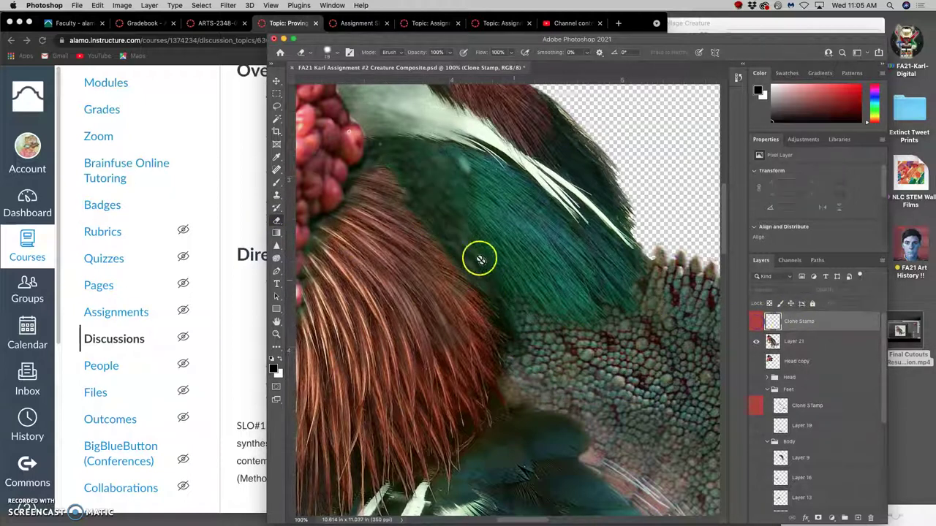
click(757, 323)
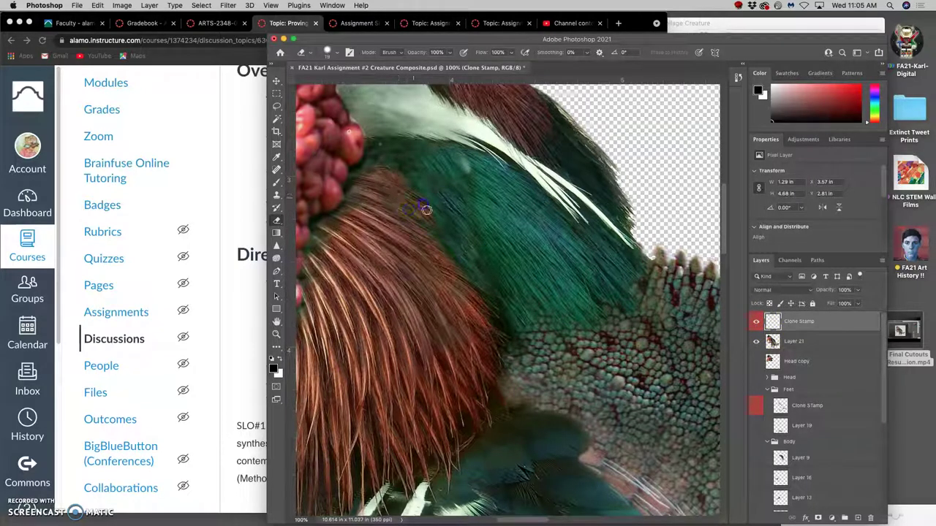
mouse_move(495, 271)
mouse_down()
mouse_move(472, 261)
mouse_move(482, 251)
mouse_up()
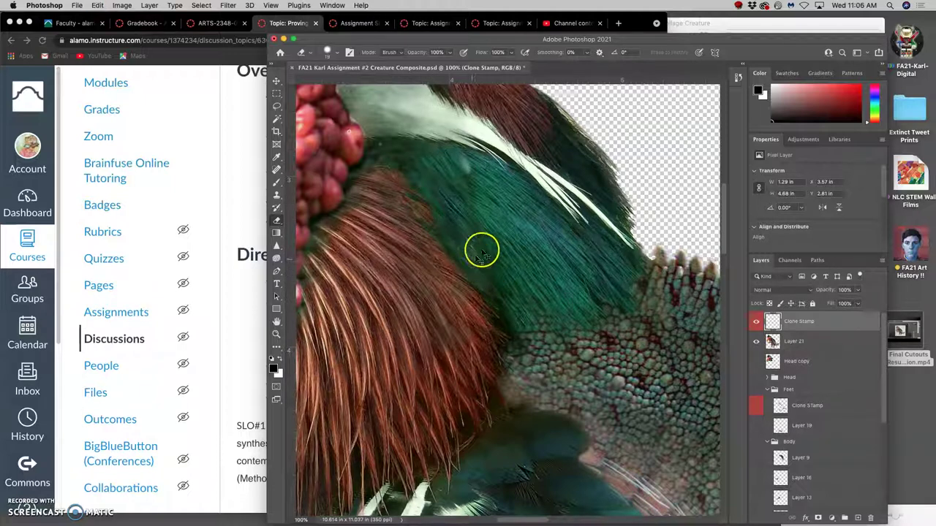
Step: Revert the erasing back to the first Eraser state in History
click(737, 76)
click(654, 314)
click(657, 303)
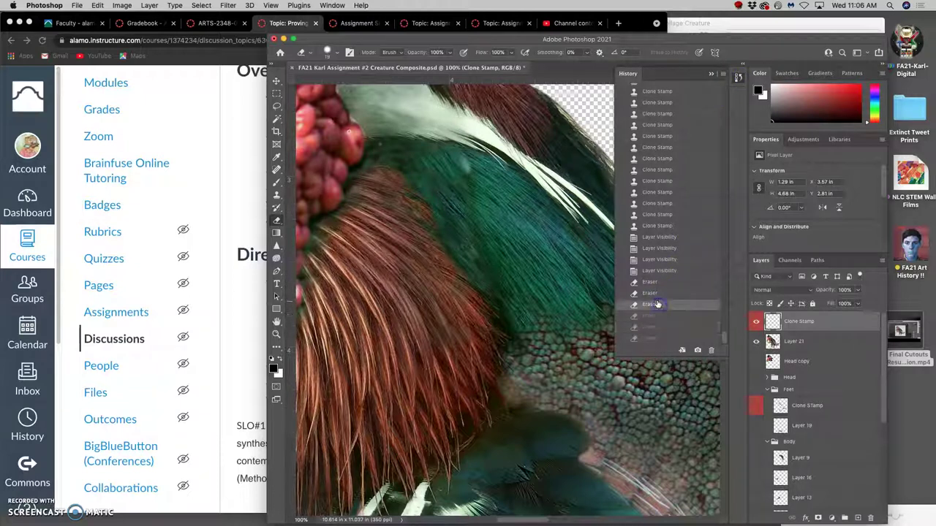
click(656, 293)
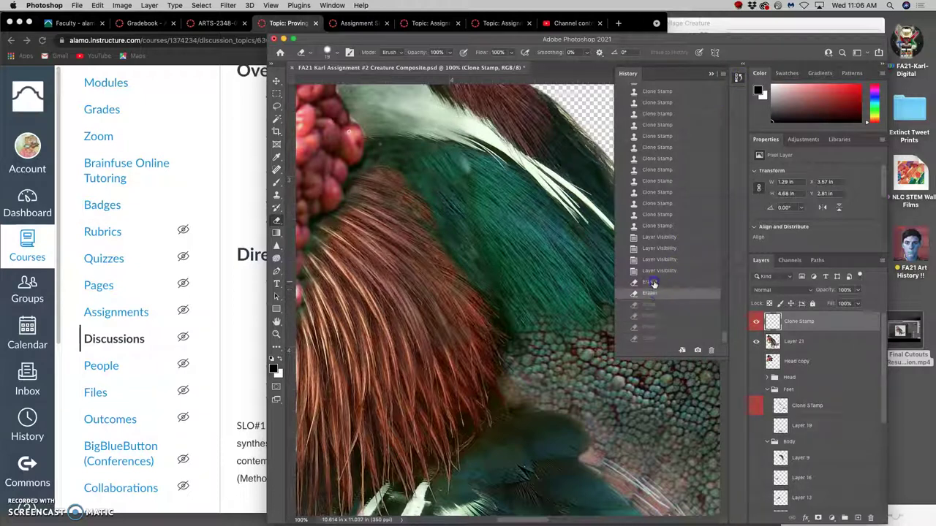
click(653, 282)
Step: Shrink the eraser brush and erase stray cloned paint on the feathers and near the scales
click(327, 52)
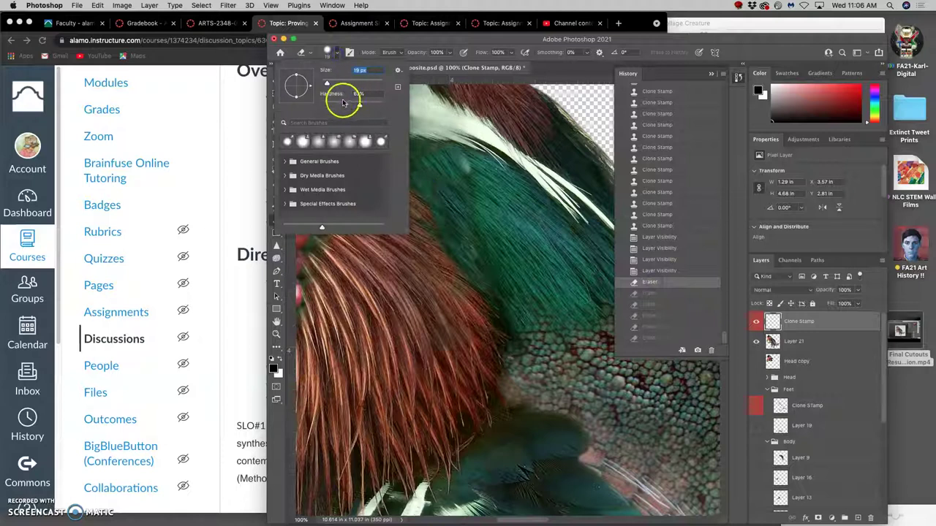
drag(354, 85, 342, 82)
click(449, 53)
drag(442, 182, 434, 219)
click(413, 173)
drag(414, 172, 403, 171)
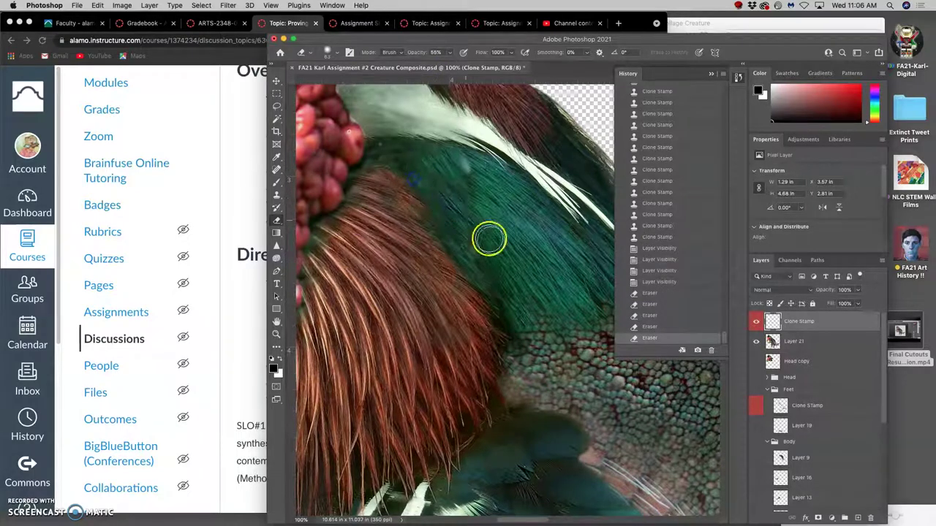
drag(497, 248, 480, 249)
Step: Make Layer 21 active and bring up the Dodge/Burn tool group
scroll(522, 309, right, 5)
scroll(522, 309, down, 2)
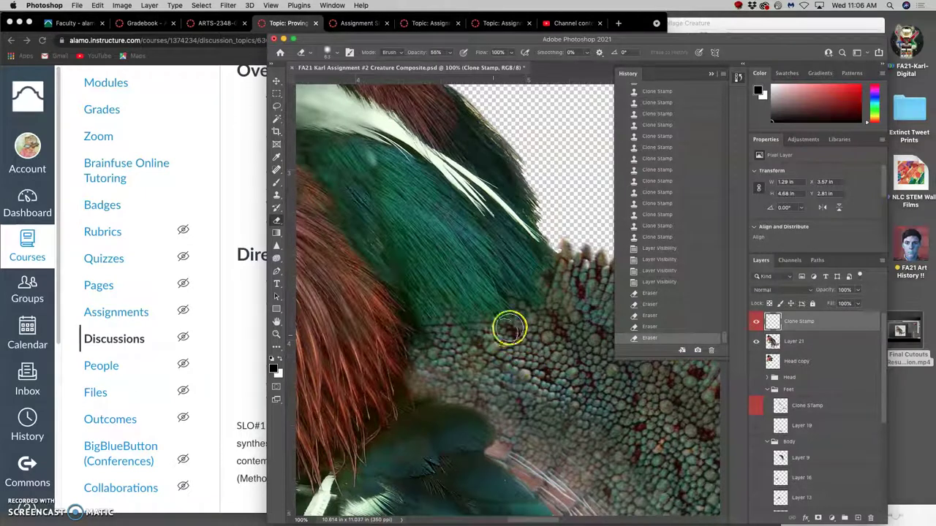
click(790, 341)
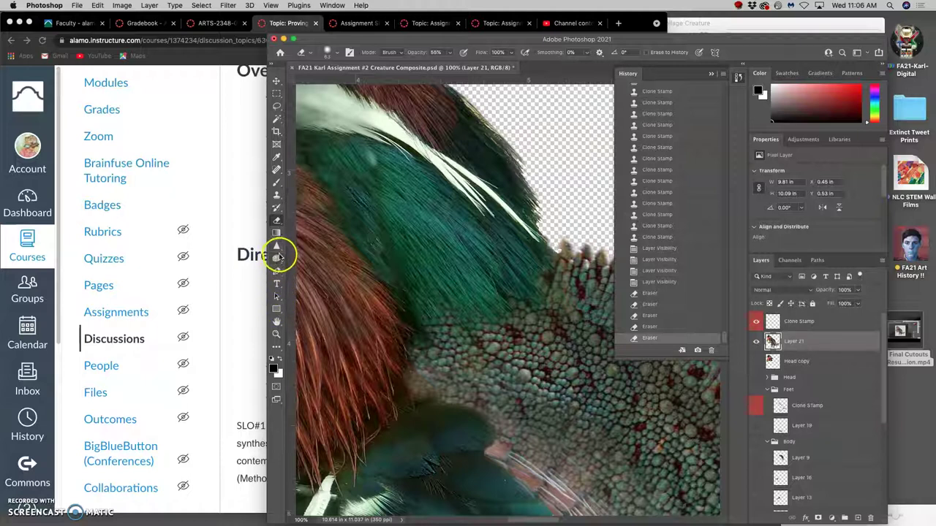
click(279, 260)
Step: Burn the scales and lower beak with the Burn tool (Midtones, 16% exposure)
click(304, 261)
mouse_move(454, 329)
mouse_down()
mouse_move(471, 310)
mouse_move(469, 342)
mouse_move(524, 286)
mouse_move(476, 332)
mouse_move(454, 322)
mouse_move(429, 333)
mouse_move(427, 307)
mouse_move(458, 329)
mouse_move(524, 281)
mouse_move(492, 304)
mouse_move(425, 322)
mouse_move(417, 361)
mouse_move(420, 341)
mouse_move(387, 409)
mouse_move(408, 396)
mouse_move(380, 416)
mouse_move(398, 396)
mouse_move(412, 308)
mouse_move(478, 319)
mouse_move(511, 285)
mouse_up()
key(super+minus)
key(super+minus)
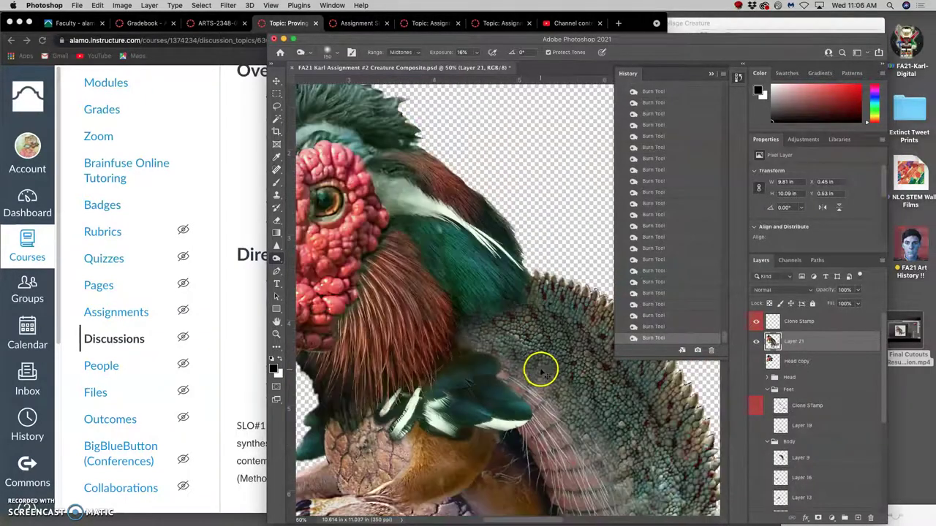
key(super+minus)
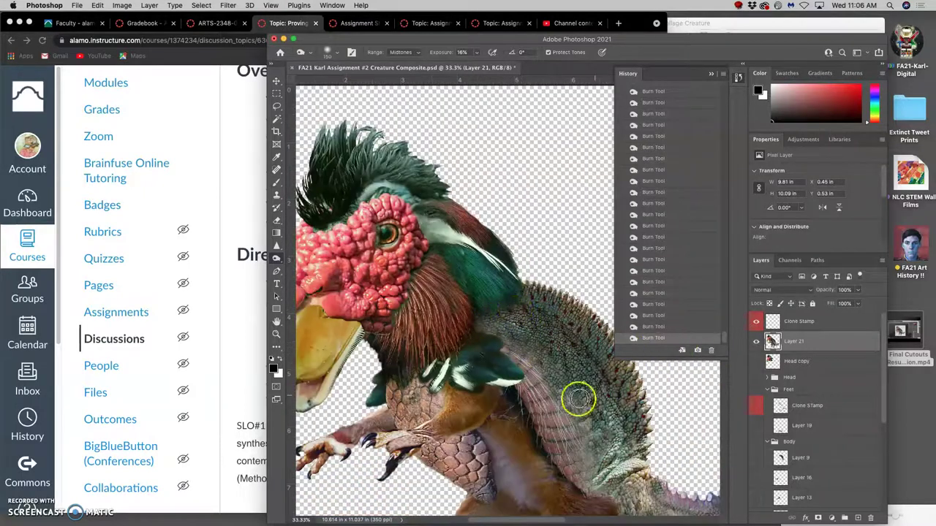
key(super+minus)
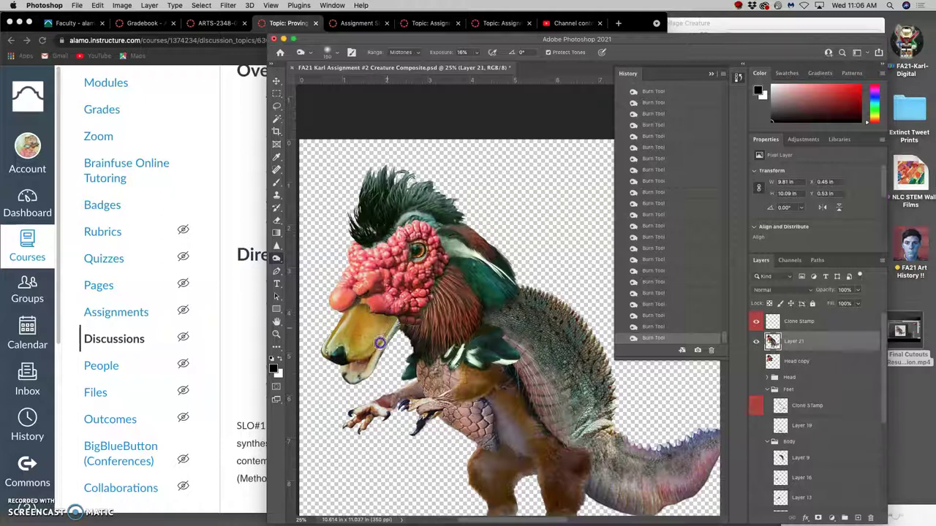
drag(380, 336, 371, 393)
Step: Burn the crest, the neck feathers beside the eye, the red wattled face and the cheek
key(super+equal)
key(super+equal)
drag(382, 347, 504, 417)
mouse_move(490, 244)
mouse_down()
mouse_move(464, 156)
mouse_move(485, 171)
mouse_move(489, 178)
mouse_move(454, 182)
mouse_move(409, 179)
mouse_move(455, 211)
mouse_up()
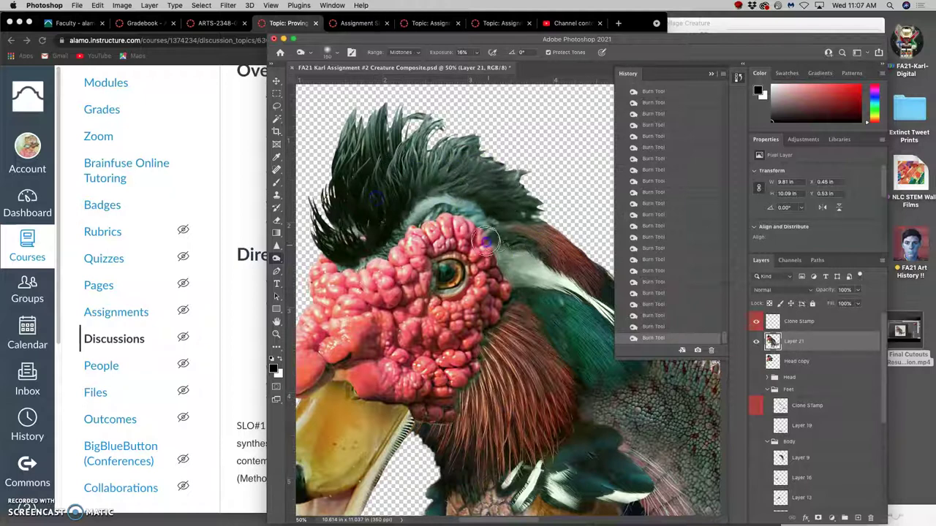
mouse_move(495, 250)
mouse_down()
mouse_move(516, 278)
mouse_move(499, 312)
mouse_move(416, 385)
mouse_up()
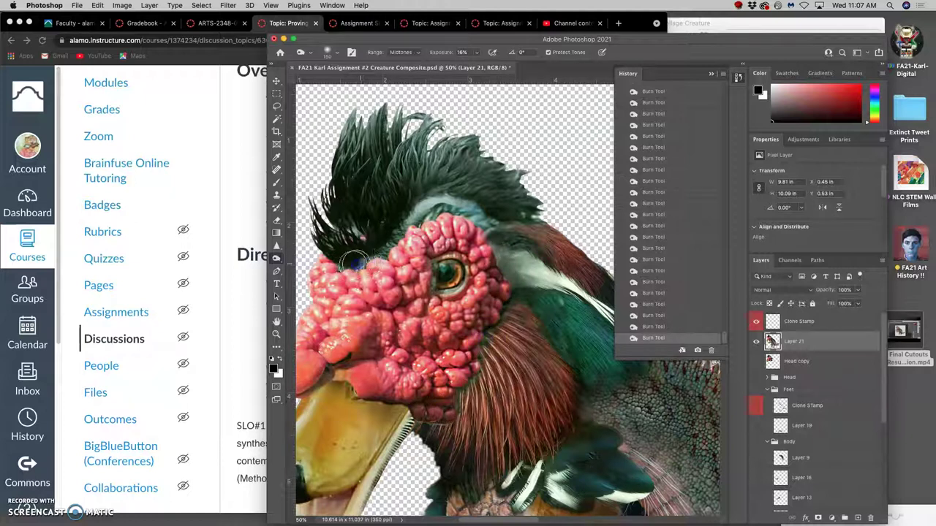
mouse_move(355, 262)
mouse_down()
mouse_move(397, 290)
mouse_move(405, 337)
mouse_move(418, 279)
mouse_move(434, 312)
mouse_move(386, 359)
mouse_up()
click(414, 107)
mouse_move(432, 297)
mouse_down()
mouse_move(401, 345)
mouse_move(385, 351)
mouse_move(408, 314)
mouse_move(455, 316)
mouse_move(483, 287)
mouse_move(456, 318)
mouse_move(477, 293)
mouse_up()
scroll(429, 373, down, 5)
scroll(428, 372, left, 5)
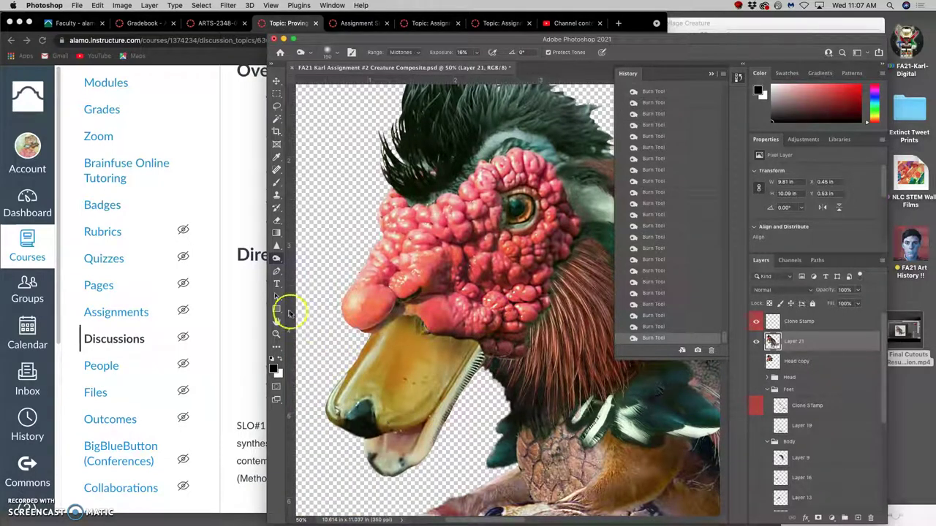
Step: On the Clone Stamp layer, clone texture sampled near the beak over the beak-wattle edge up to the nostril
click(276, 194)
click(800, 321)
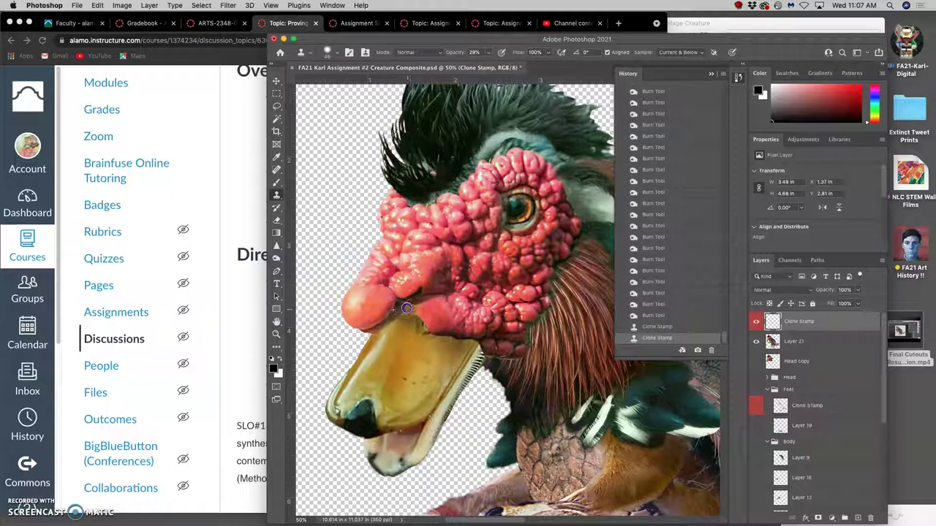
click(412, 348)
mouse_move(393, 360)
mouse_down()
mouse_move(411, 344)
mouse_move(408, 353)
mouse_move(399, 314)
mouse_up()
mouse_move(435, 307)
mouse_down()
mouse_move(456, 326)
mouse_move(441, 369)
mouse_move(414, 347)
mouse_up()
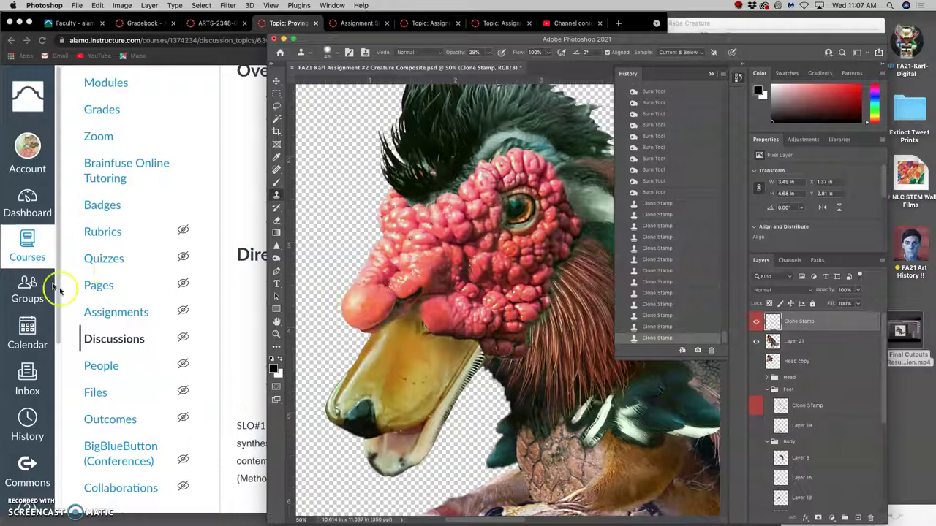
click(276, 248)
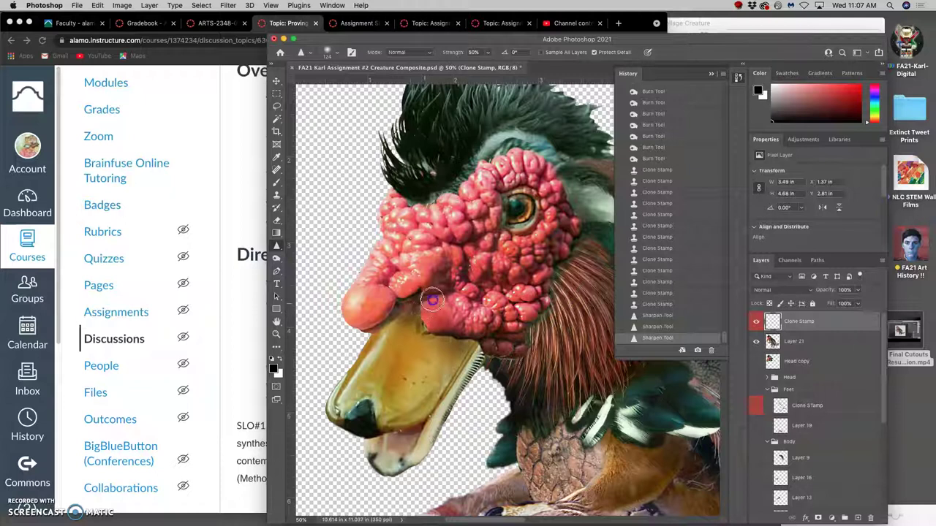
mouse_move(417, 296)
mouse_down()
mouse_move(435, 321)
mouse_move(418, 302)
mouse_move(395, 304)
mouse_move(366, 341)
mouse_move(408, 351)
mouse_up()
click(756, 322)
click(757, 323)
click(755, 324)
click(755, 325)
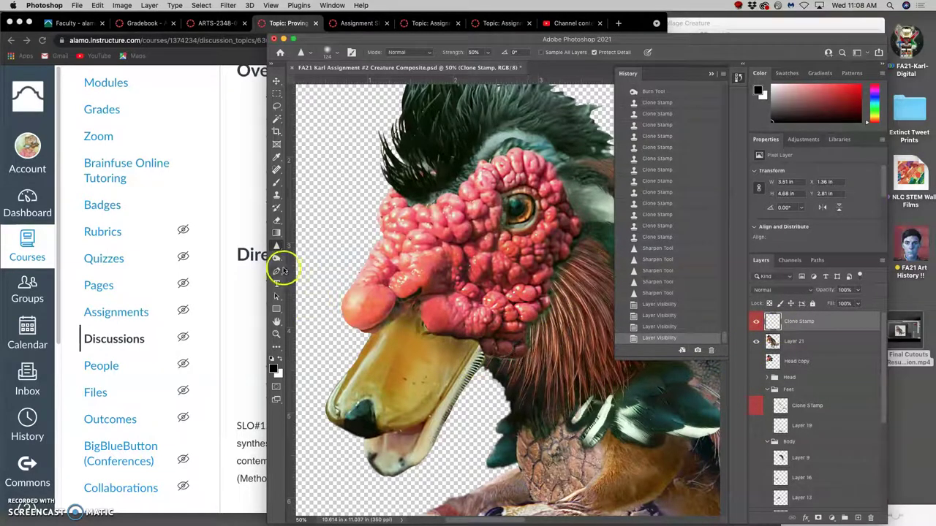
Step: Dab the beak and the face above it with the Sponge tool in Saturate mode
click(277, 259)
click(302, 275)
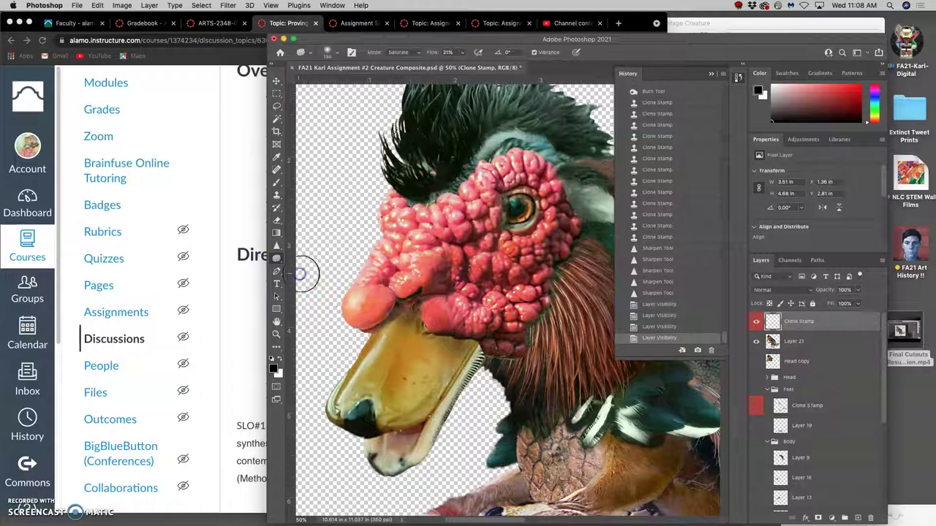
click(412, 316)
click(411, 310)
click(409, 312)
click(410, 308)
click(410, 308)
click(410, 307)
click(408, 307)
click(409, 307)
click(408, 307)
click(407, 307)
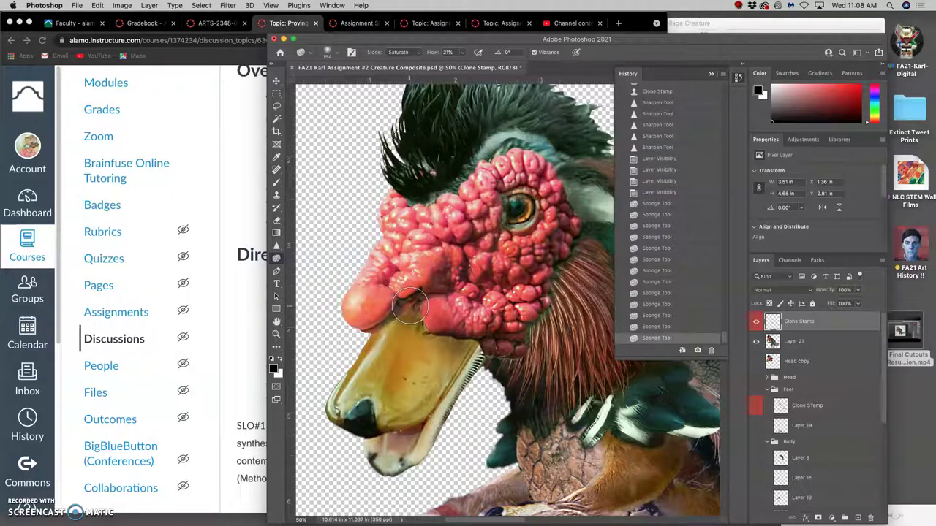
Step: Undo all the Saturate sponge dabs via History and switch the Sponge mode to Desaturate
key(super+z)
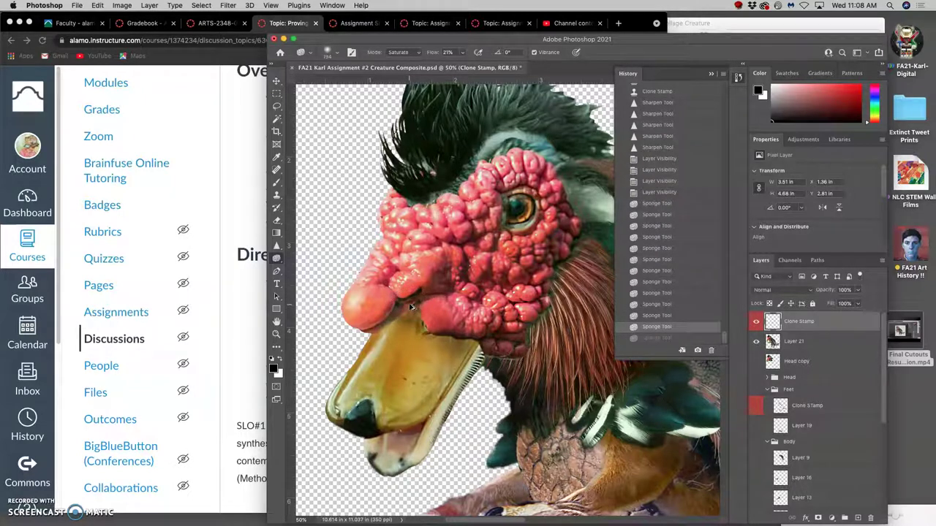
click(660, 193)
click(410, 52)
click(402, 45)
Step: Desaturate the red bumpy face just above the beak at 21% flow
click(407, 309)
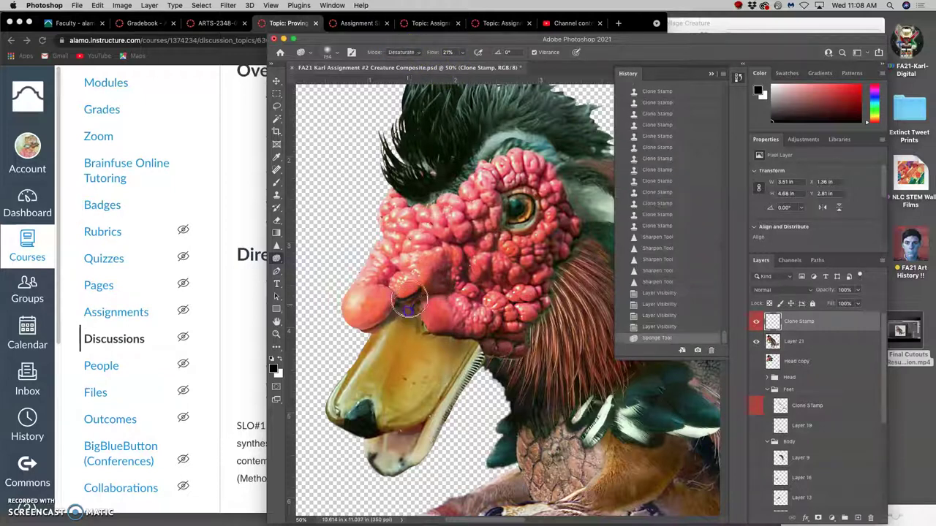
click(406, 310)
click(406, 312)
click(406, 312)
click(406, 311)
click(407, 310)
click(409, 309)
click(410, 307)
click(412, 306)
click(412, 305)
click(412, 308)
click(413, 309)
click(414, 310)
click(414, 310)
Step: Zoom to the claws and stamp cloned claw texture along the claw seam
key(super+minus)
key(super+minus)
key(super+minus)
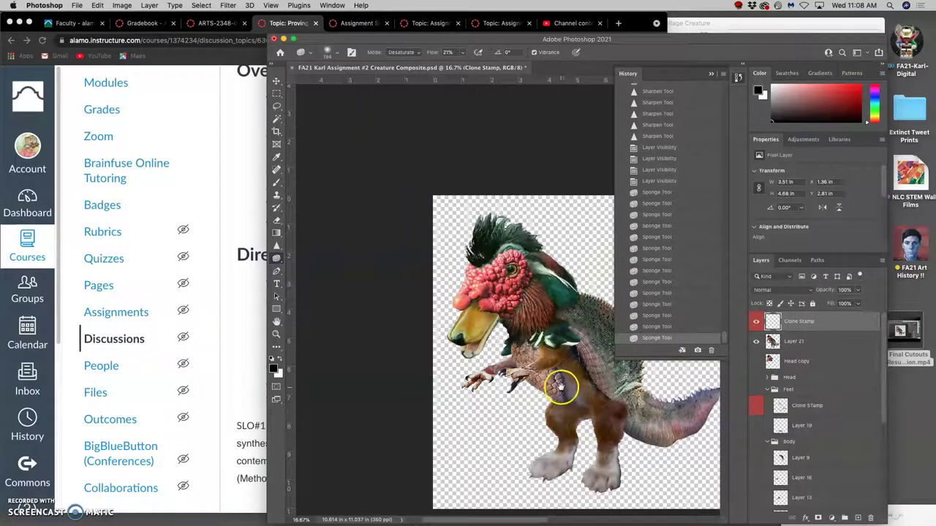
drag(560, 381, 497, 363)
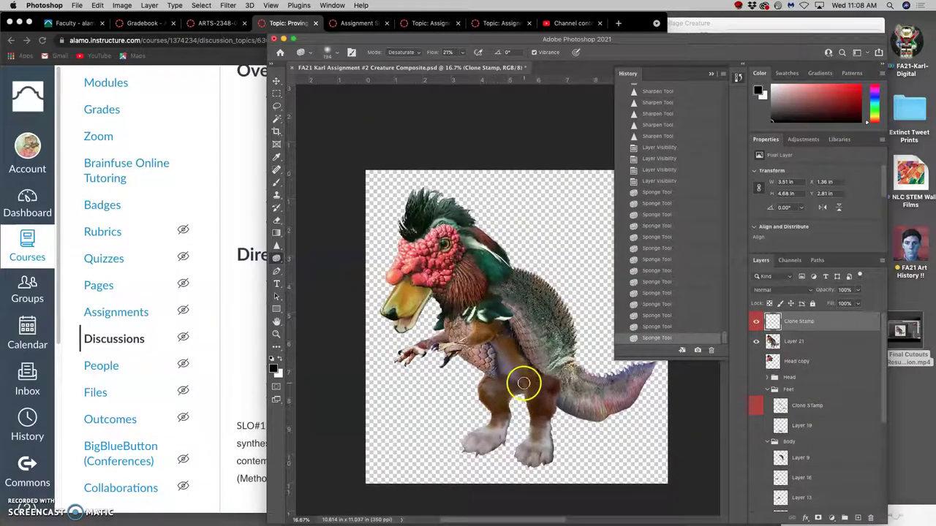
key(super+equal)
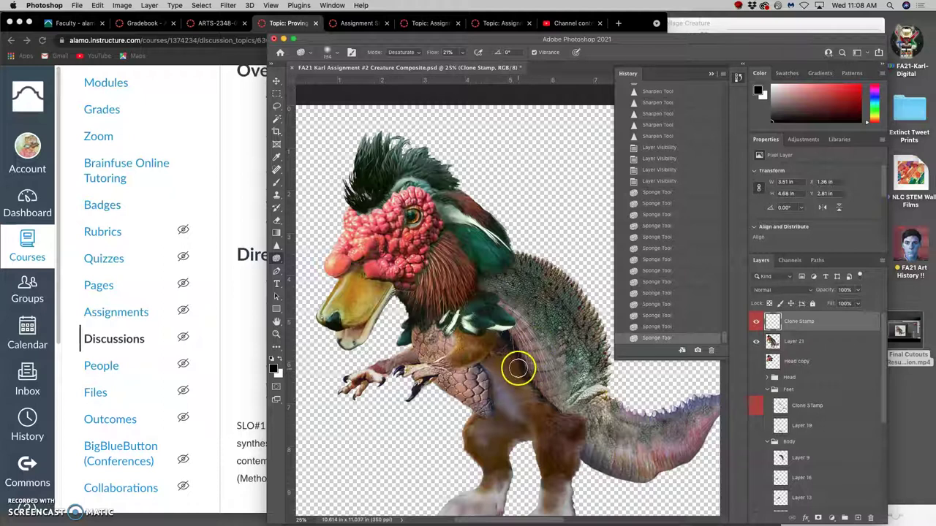
scroll(516, 365, up, 3)
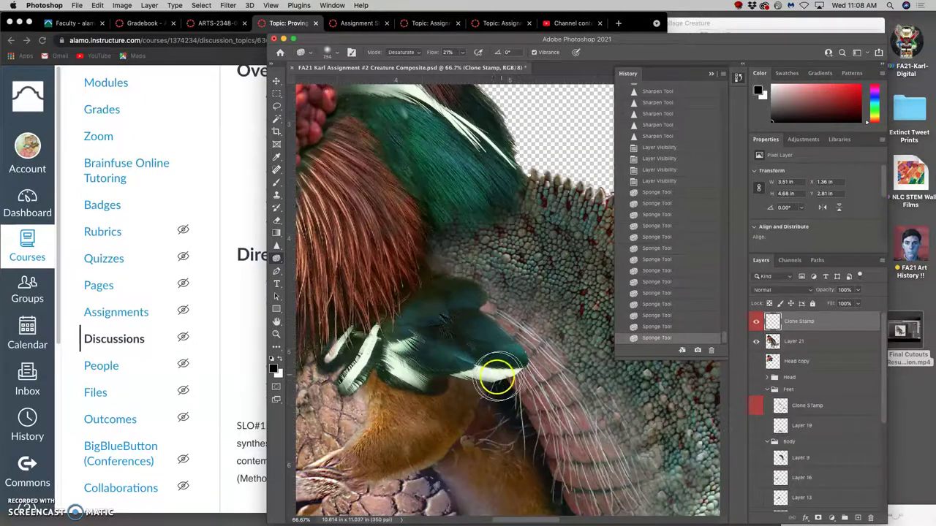
drag(495, 378, 563, 110)
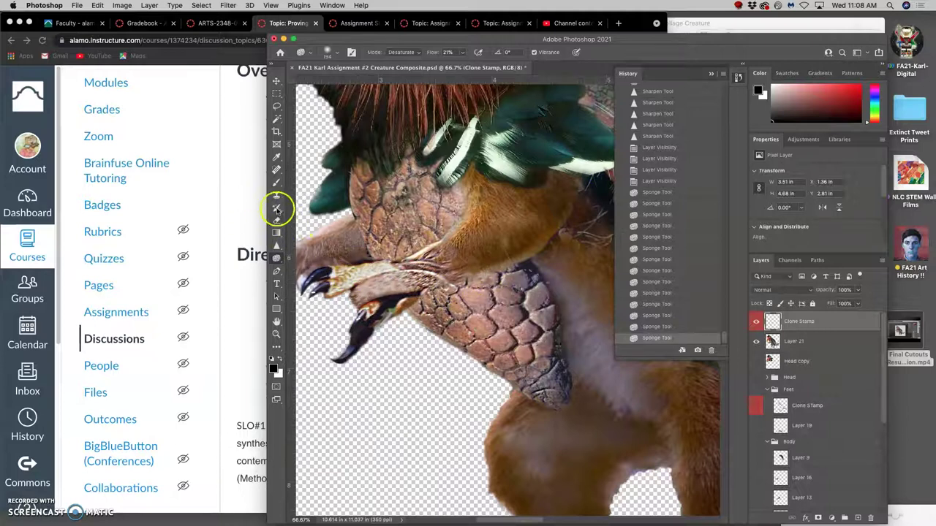
click(277, 196)
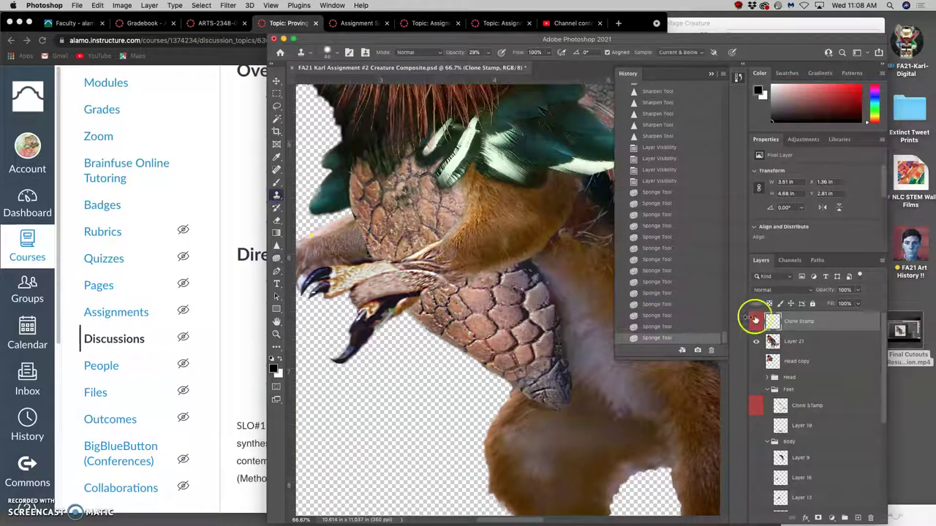
alt+click(353, 261)
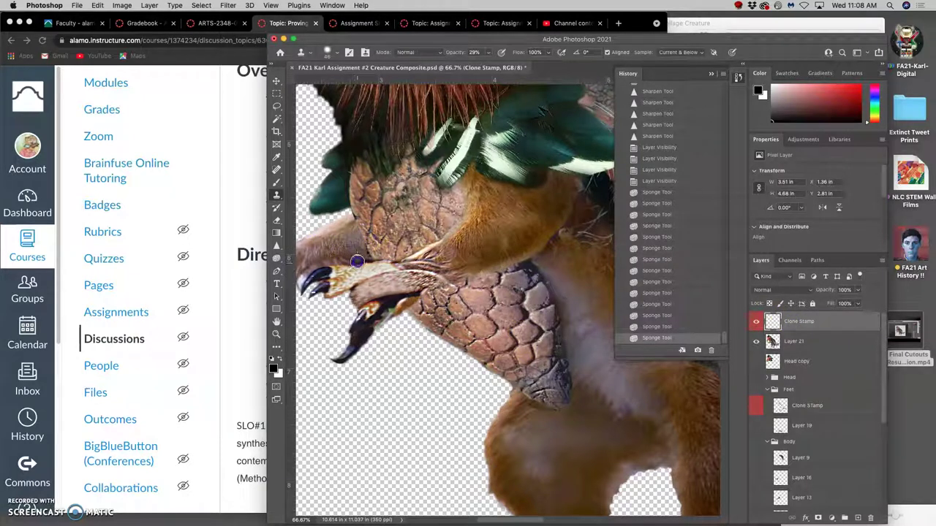
click(359, 260)
click(360, 258)
click(356, 259)
click(353, 259)
click(354, 258)
click(360, 258)
click(364, 258)
click(366, 258)
click(367, 257)
click(367, 257)
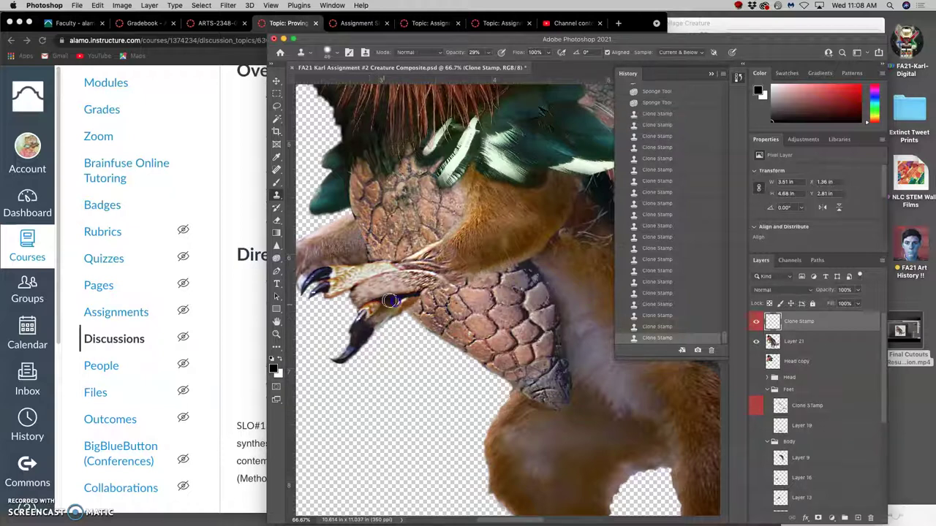
Step: Resample from the neck fur and upper claw to blend the talon into the scaly forearm
alt+click(476, 255)
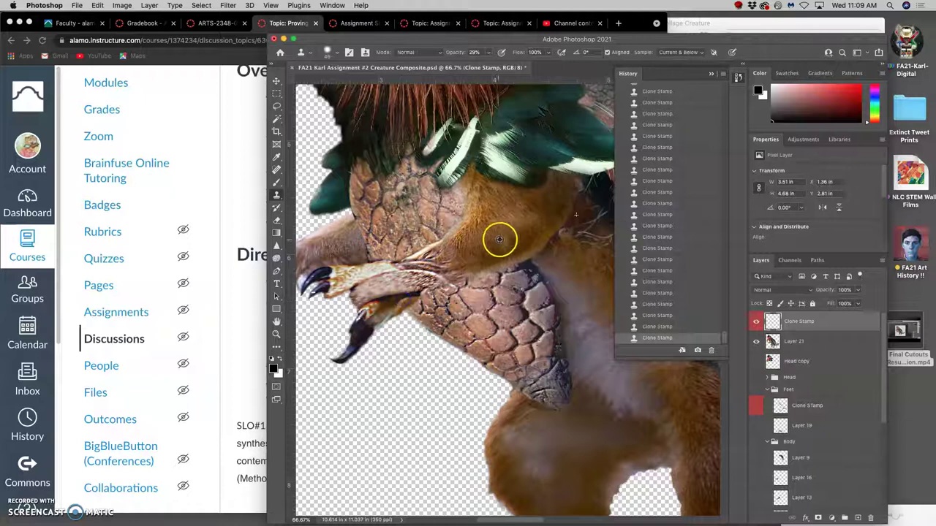
click(407, 298)
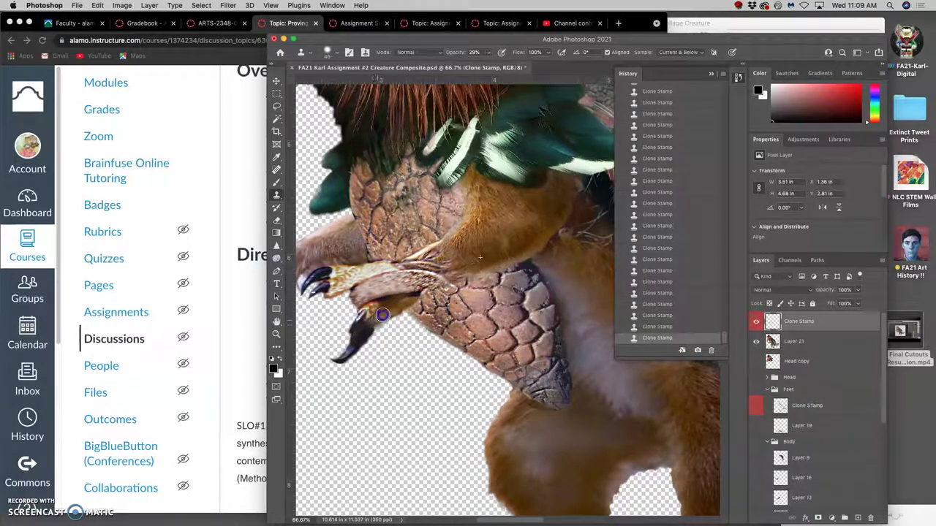
alt+click(351, 272)
click(391, 307)
mouse_move(362, 321)
mouse_down()
mouse_move(366, 344)
mouse_move(372, 318)
mouse_move(352, 291)
mouse_move(333, 285)
mouse_move(367, 328)
mouse_up()
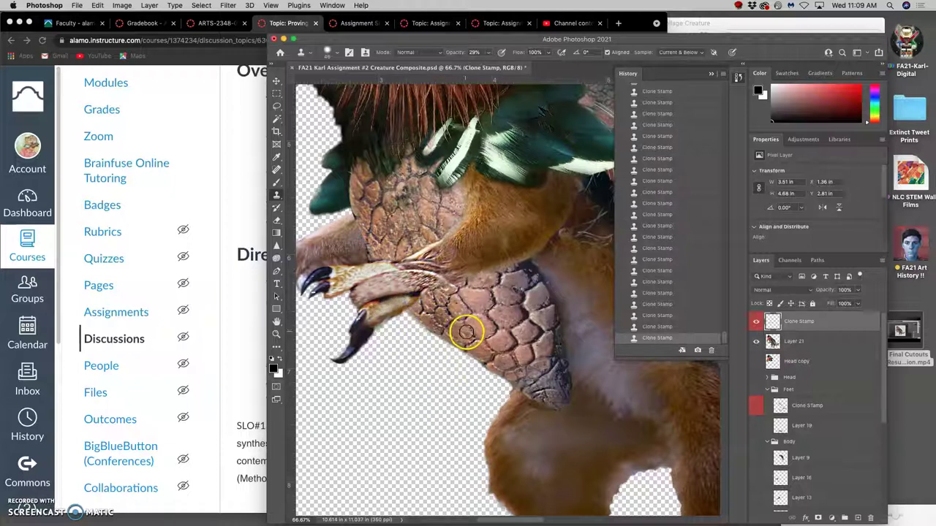
Step: Zoom out to frame the whole creature and save the composite to its PSD file
key(super+minus)
key(super+minus)
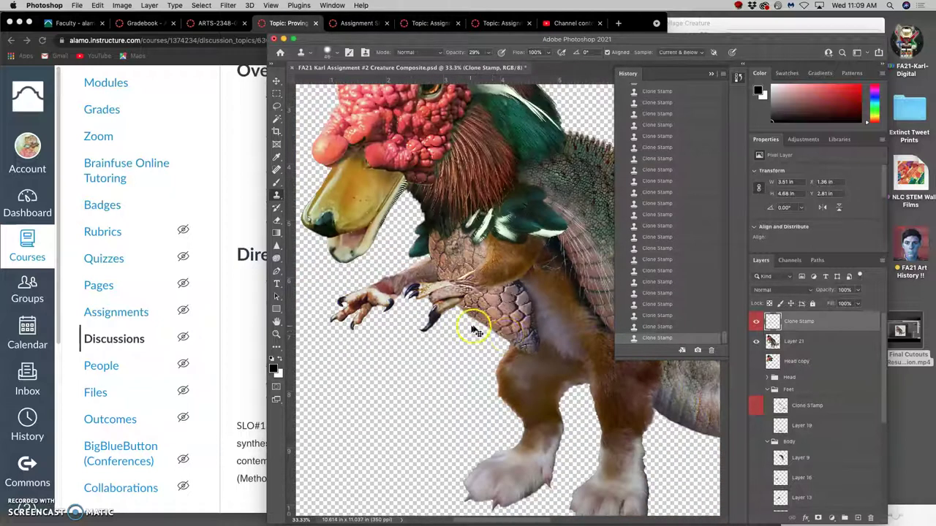
key(super+minus)
key(super+minus)
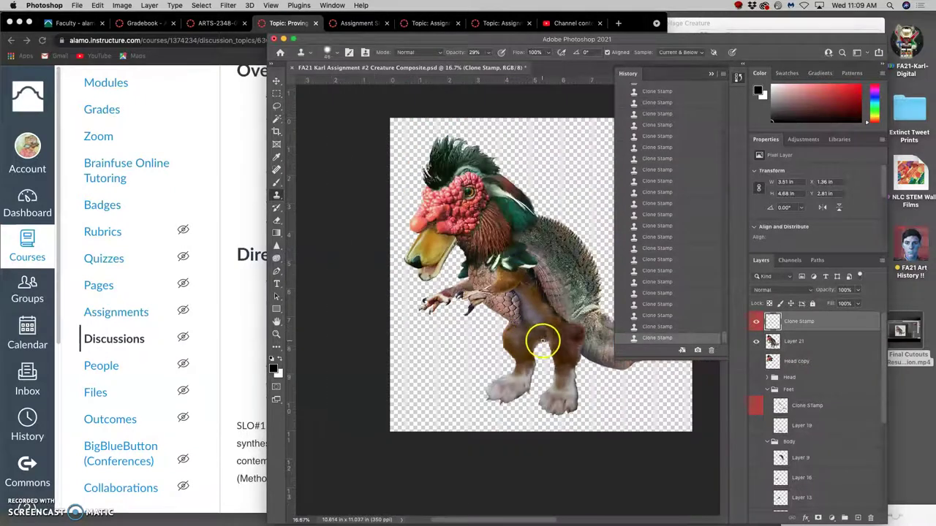
drag(540, 338, 543, 338)
key(super+minus)
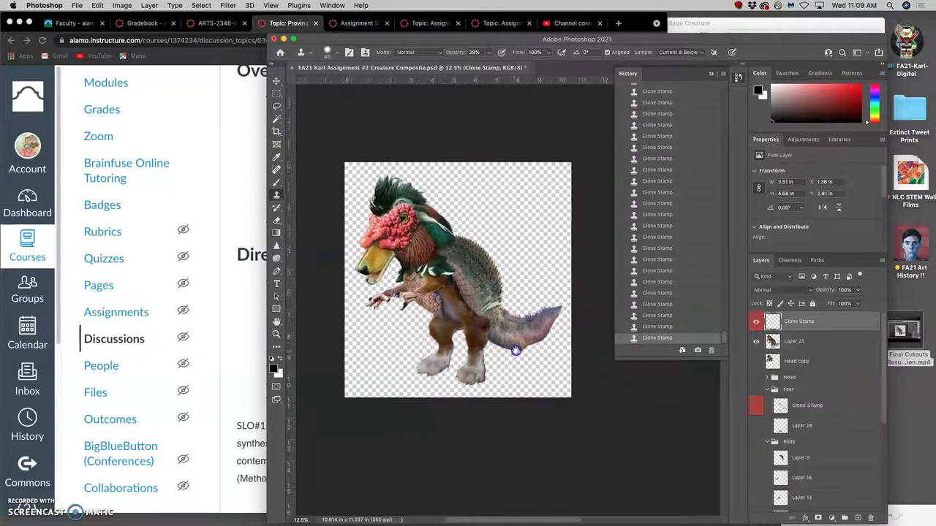
key(super+equal)
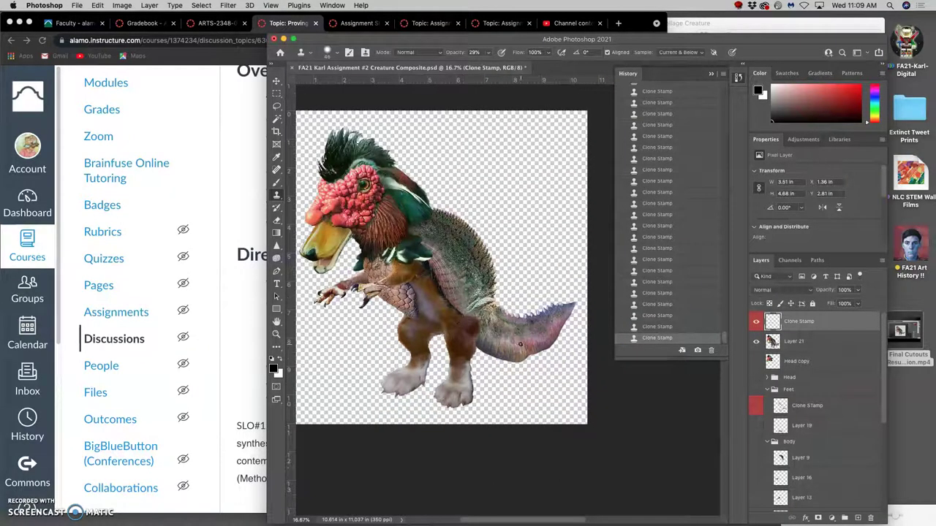
drag(520, 344, 533, 339)
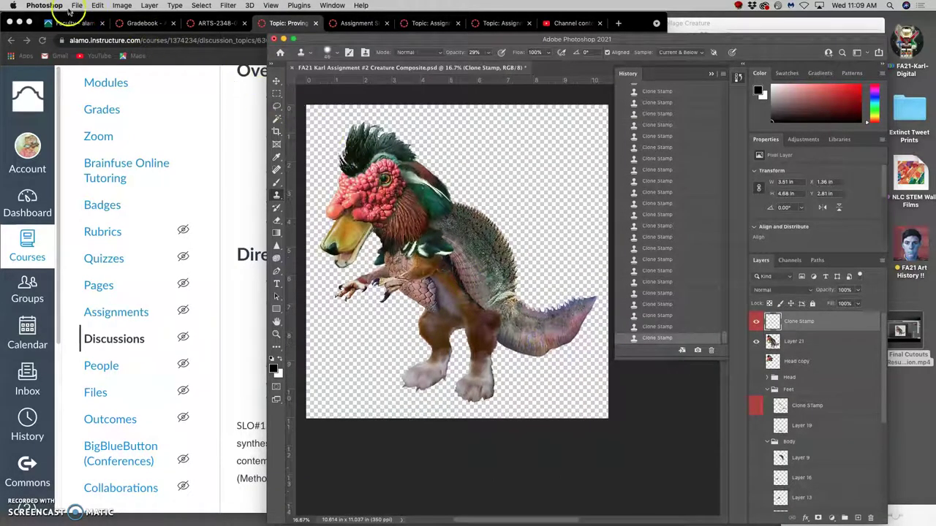
click(76, 6)
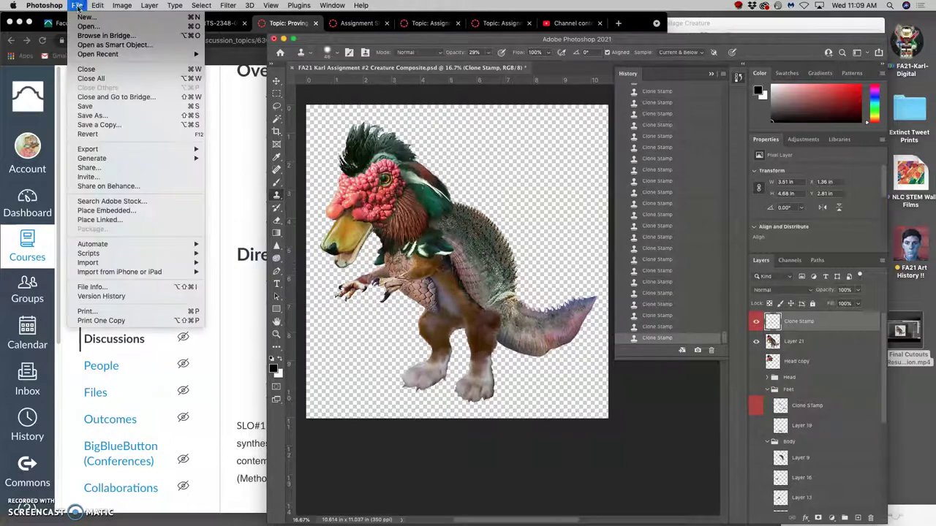
click(100, 108)
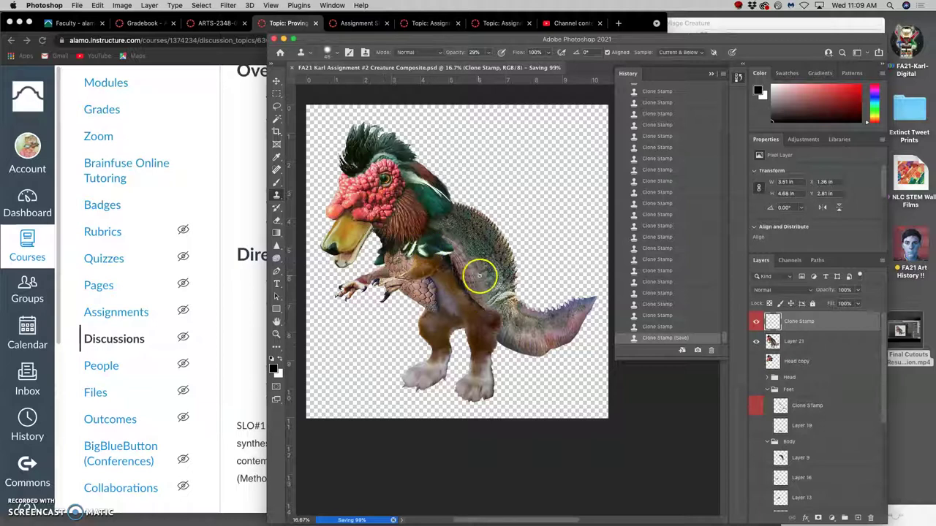
Step: Toggle the Background layer to check edges, leave it hidden, and open Save As
scroll(873, 489, down, 5)
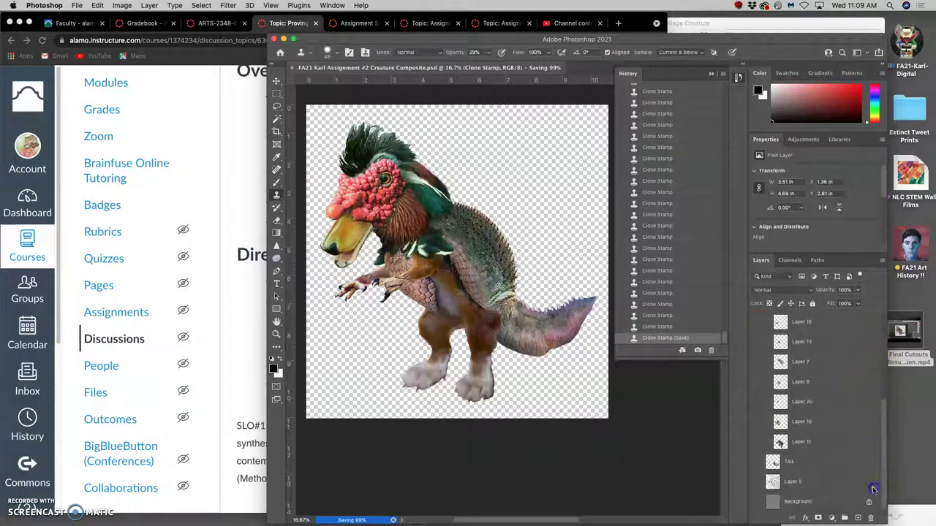
click(757, 502)
click(757, 502)
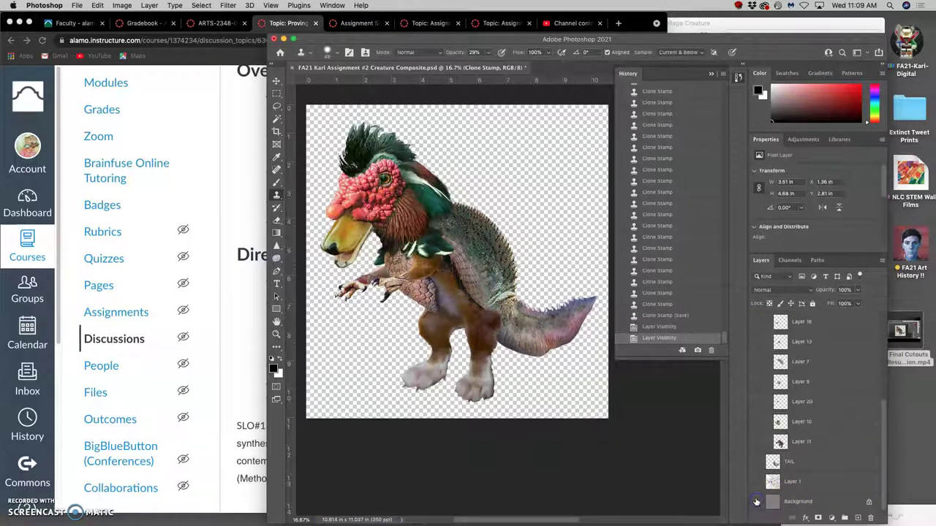
click(757, 502)
click(757, 502)
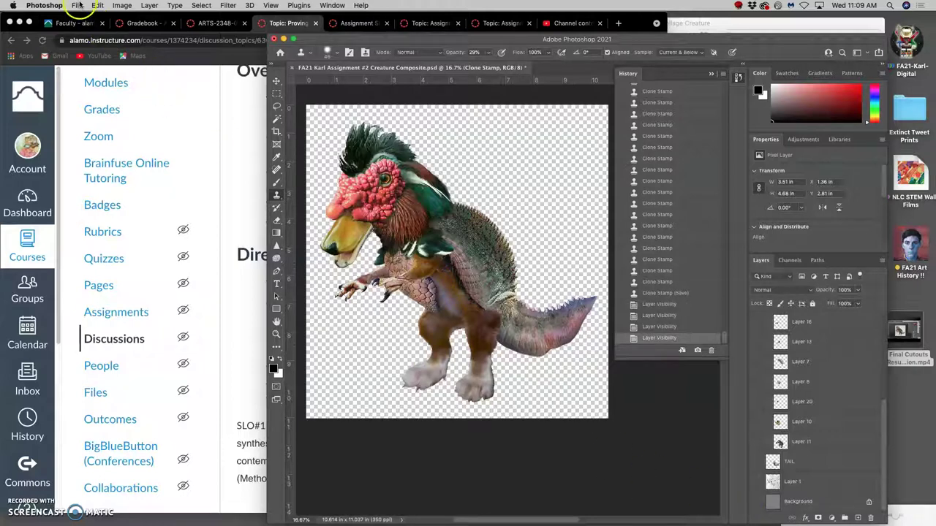
click(77, 5)
click(102, 117)
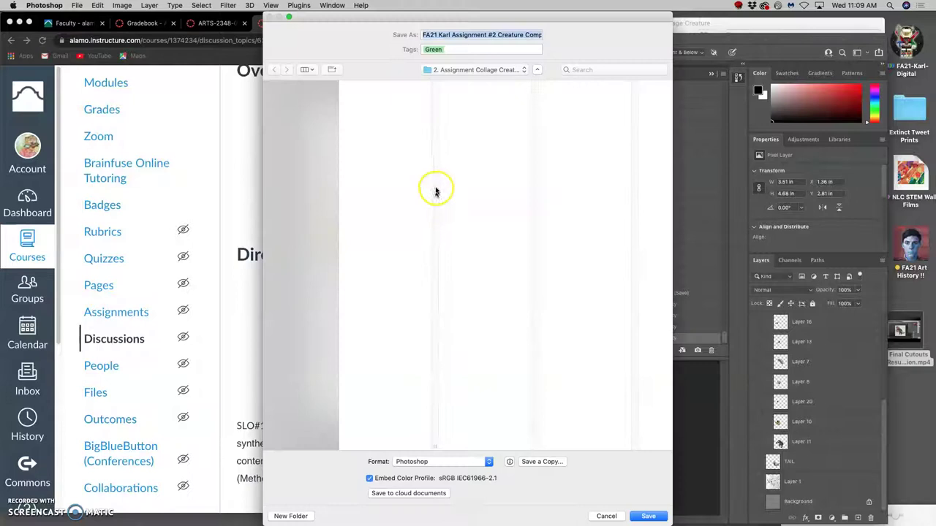
Step: In the Save As dialog, choose Save a Copy with PNG as the format
click(540, 462)
click(499, 422)
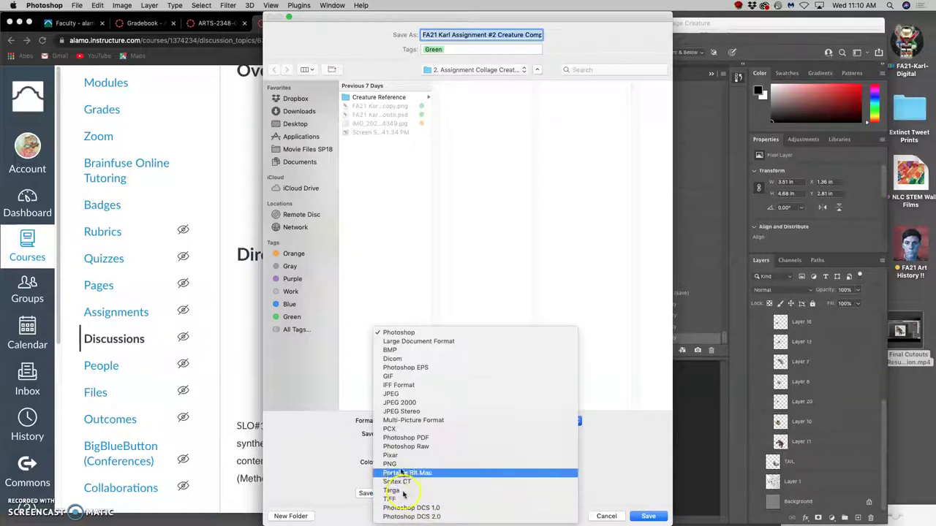
click(398, 467)
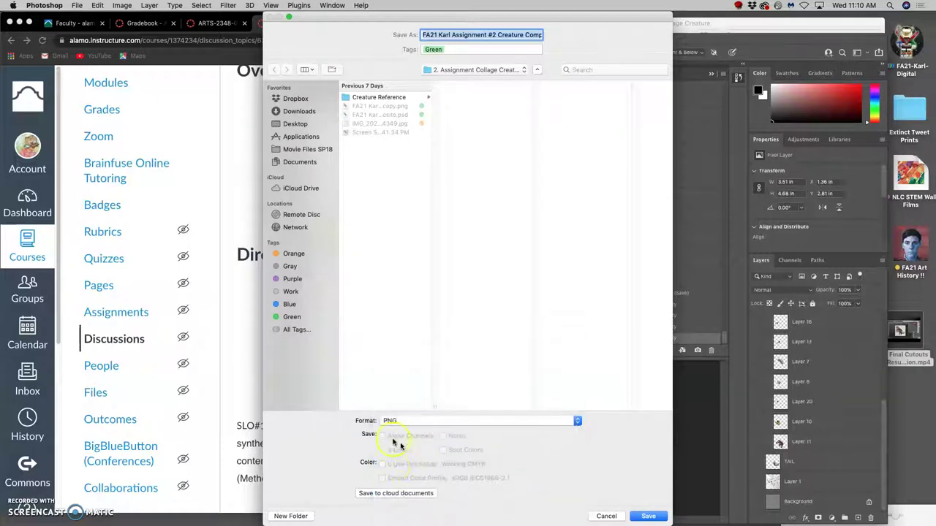